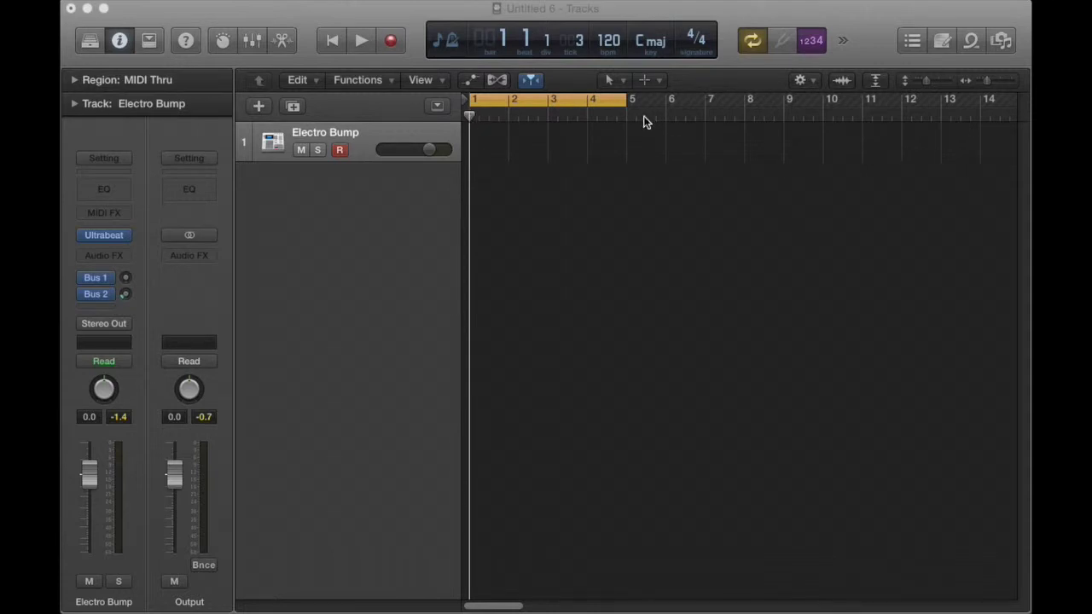
Step: Record the Ultrabeat pad groove through the count-in and four bars, then stop
{"action": "left_click", "coordinate": [394, 44]}
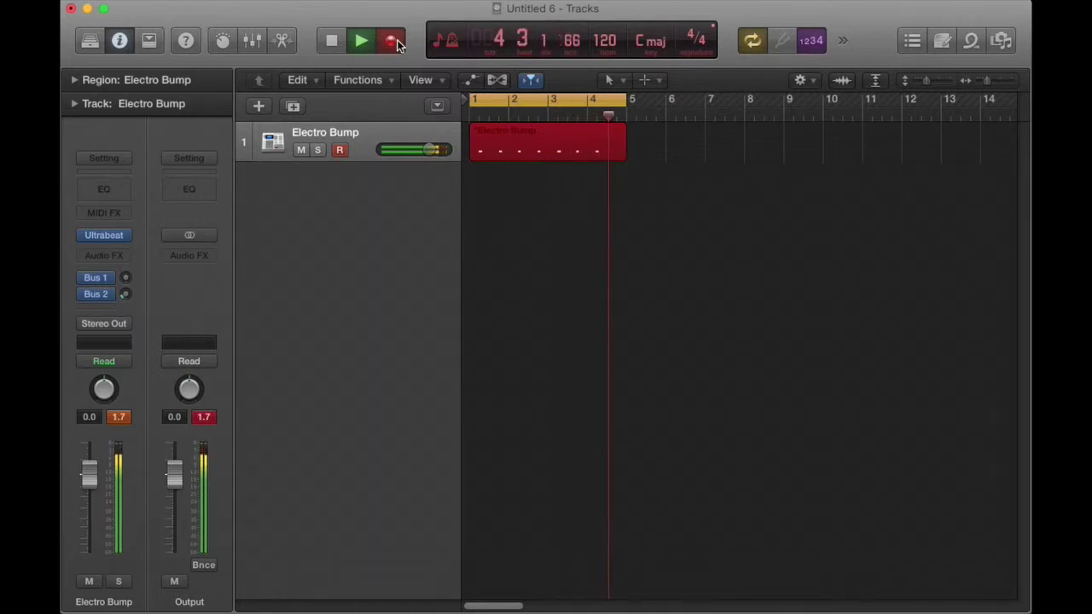
{"action": "key", "text": "space"}
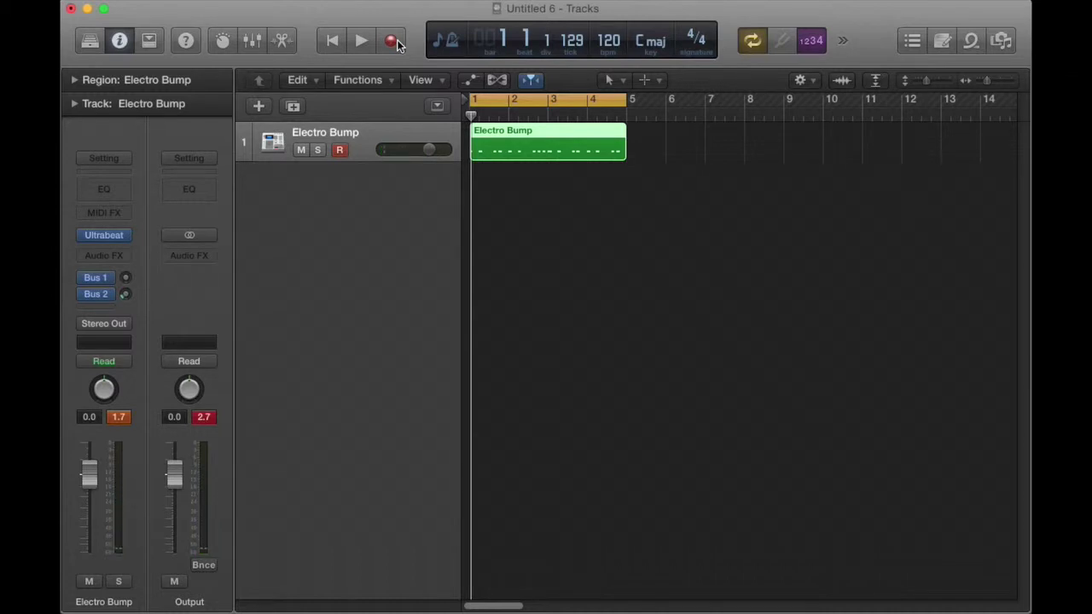
Step: Quantize the 33 Electro Bump notes to 1/16 Note in the Piano Roll and play them back
{"action": "double_click", "coordinate": [554, 132]}
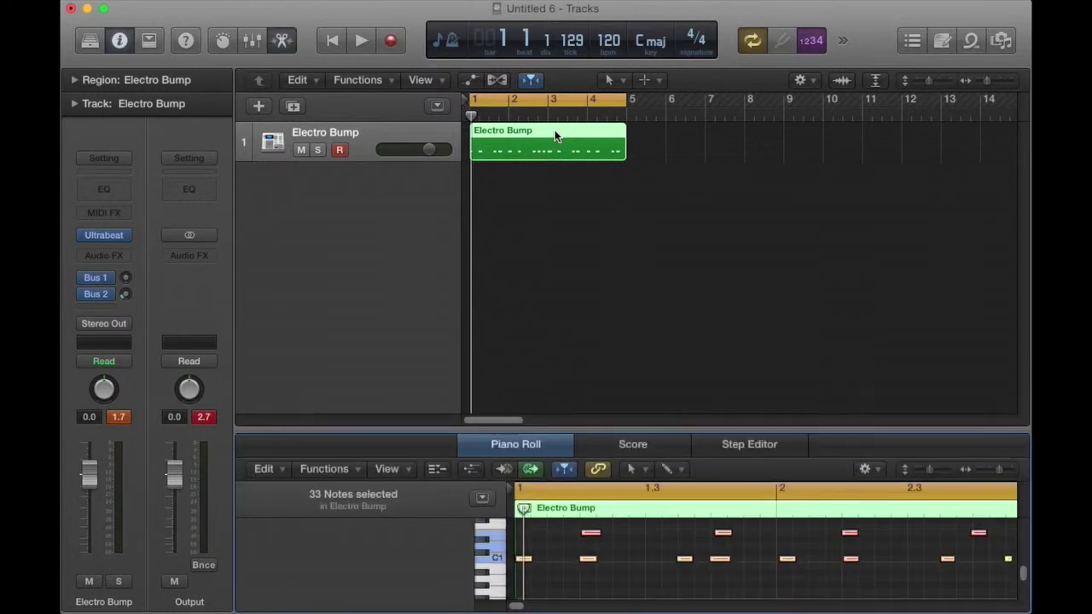
{"action": "left_click_drag", "start_coordinate": [611, 432], "coordinate": [600, 250]}
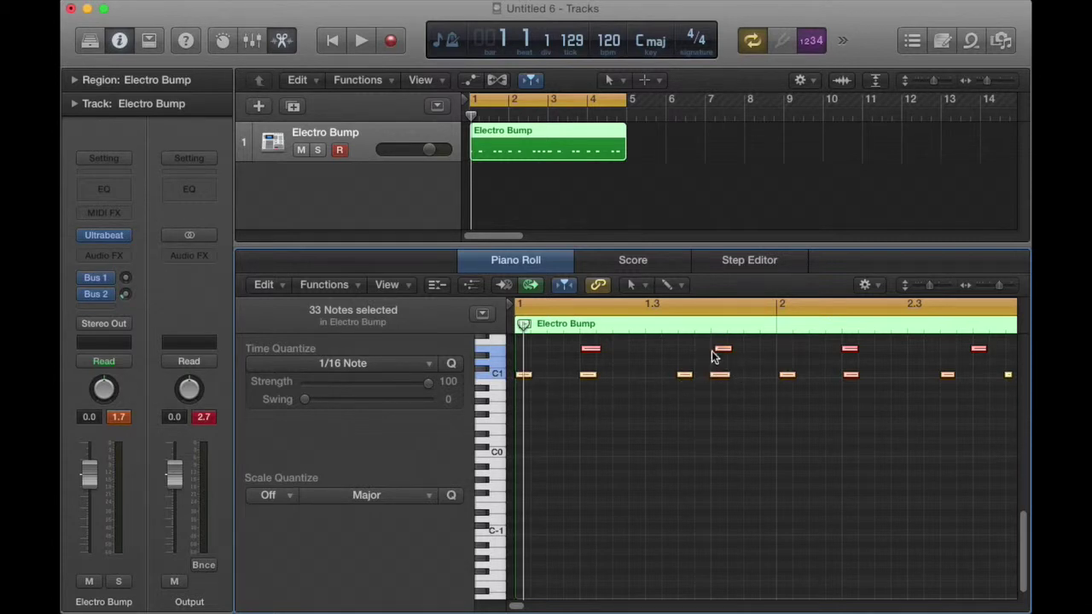
{"action": "left_click", "coordinate": [451, 365]}
{"action": "key", "text": "space"}
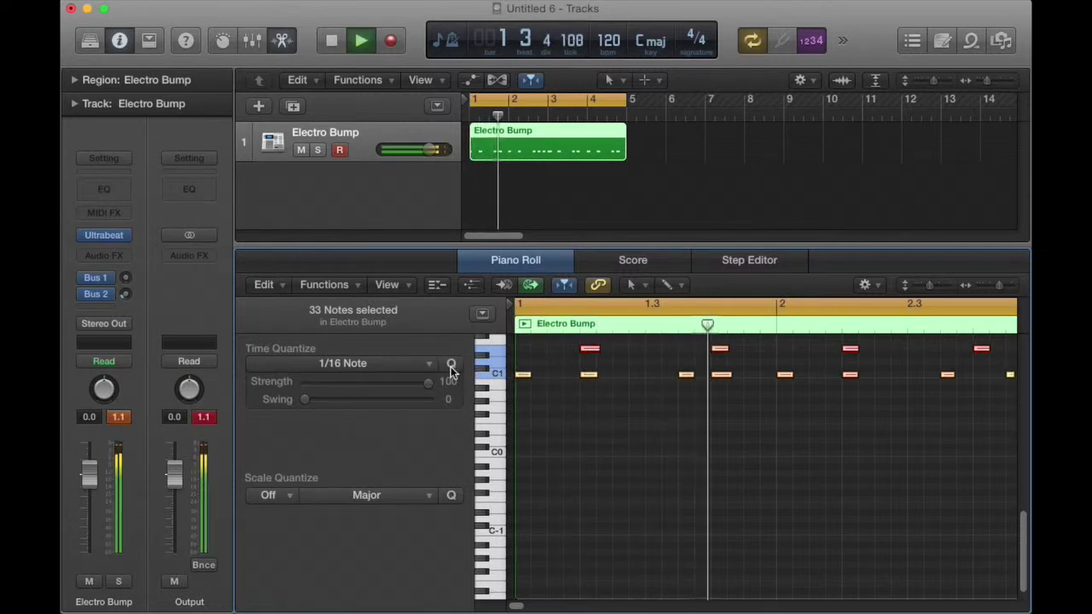
{"action": "key", "text": "space"}
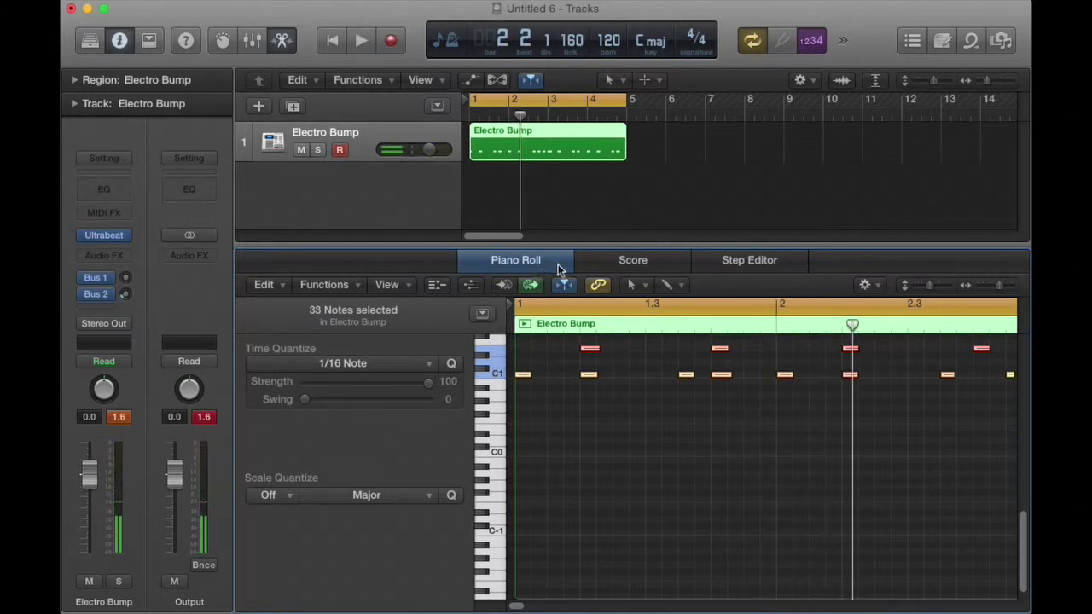
{"action": "left_click_drag", "start_coordinate": [576, 247], "coordinate": [584, 350]}
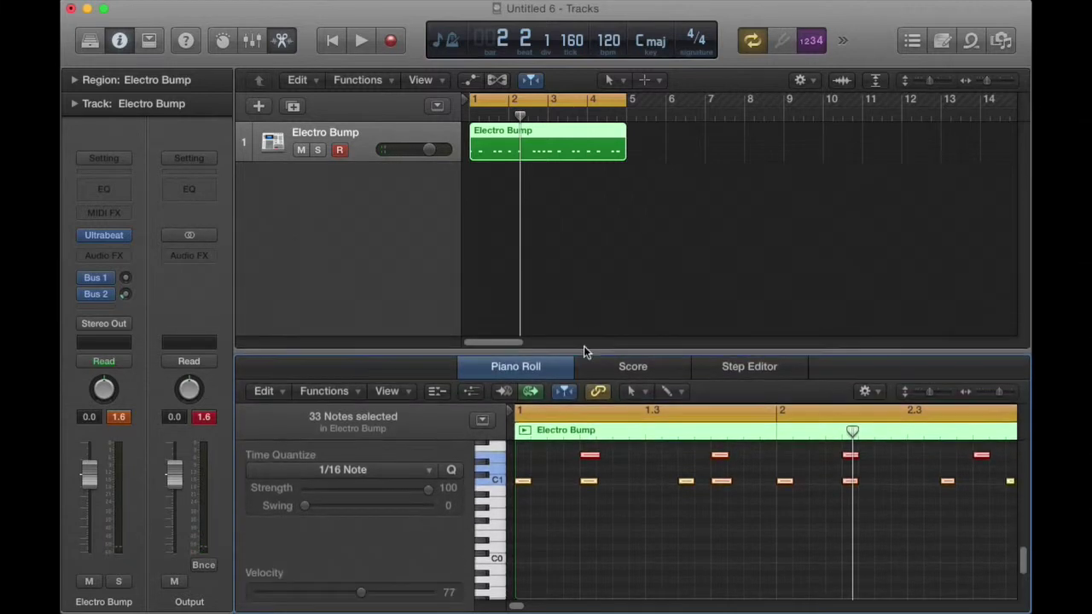
Step: Show the toolbar, add Note Repeat and Spot Erase buttons to it, and turn Note Repeat on
{"action": "left_click", "coordinate": [153, 47]}
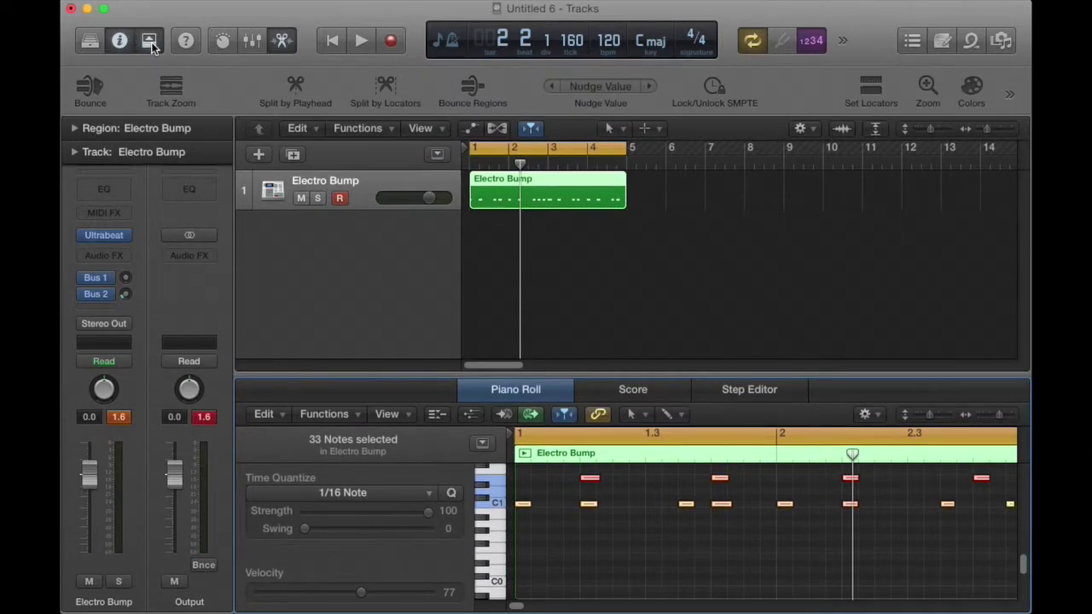
{"action": "right_click", "coordinate": [239, 86]}
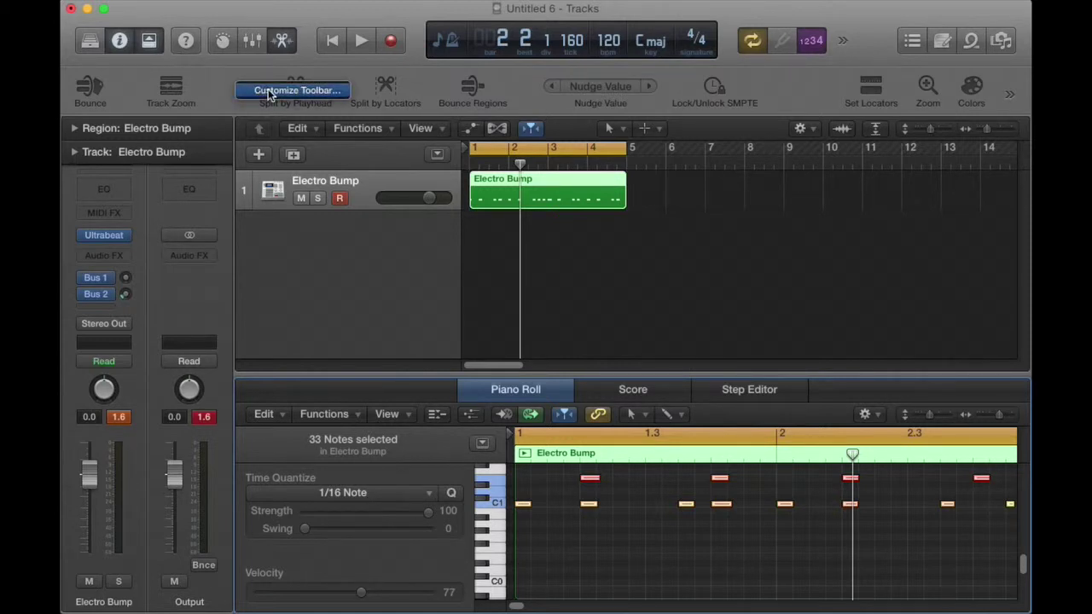
{"action": "left_click", "coordinate": [273, 90]}
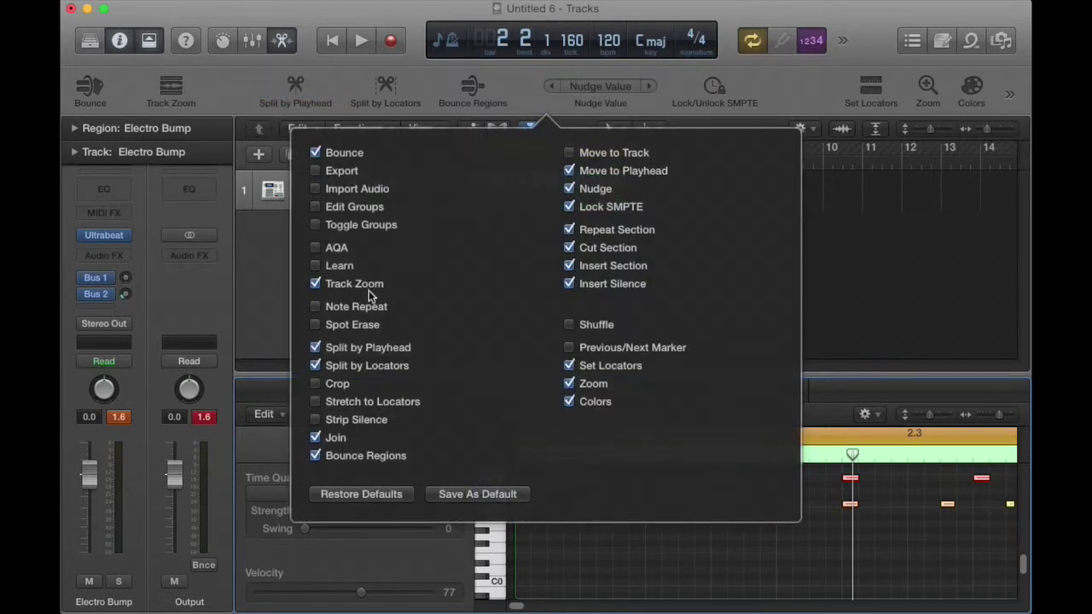
{"action": "left_click", "coordinate": [316, 307]}
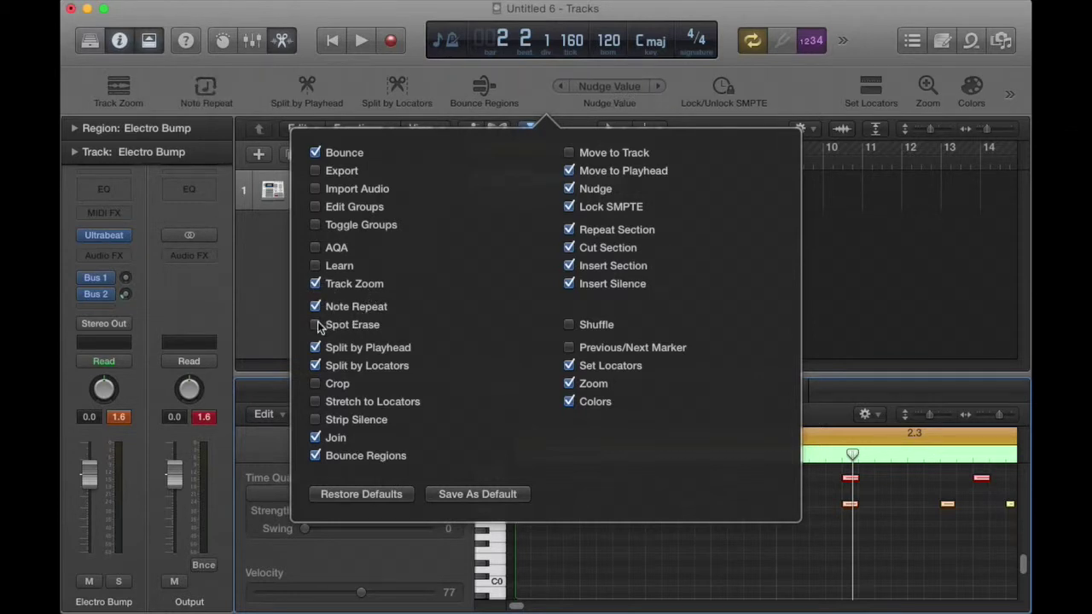
{"action": "left_click", "coordinate": [315, 325]}
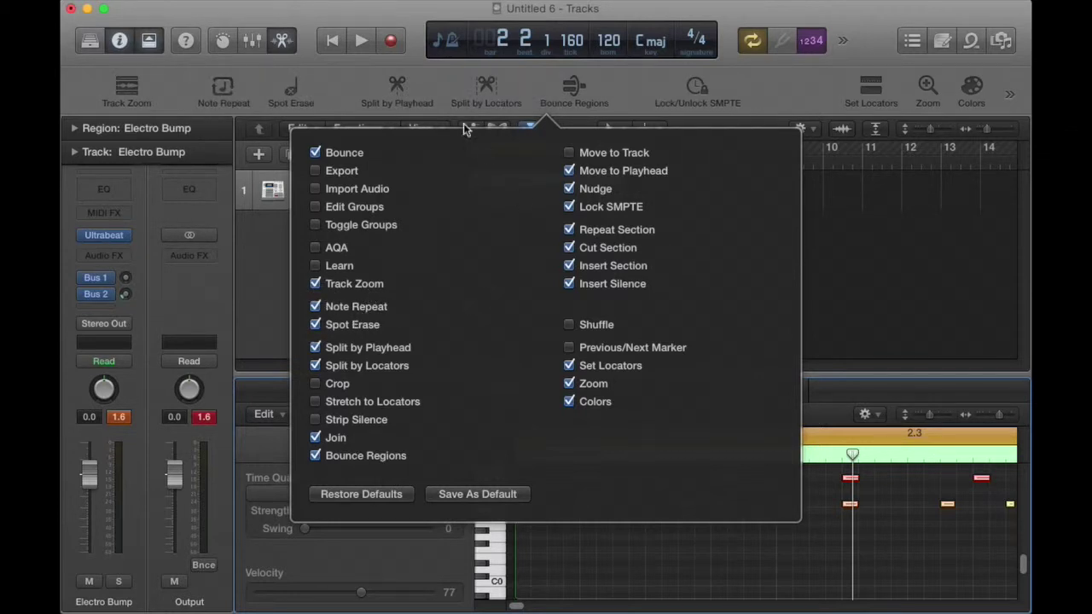
{"action": "left_click", "coordinate": [757, 78]}
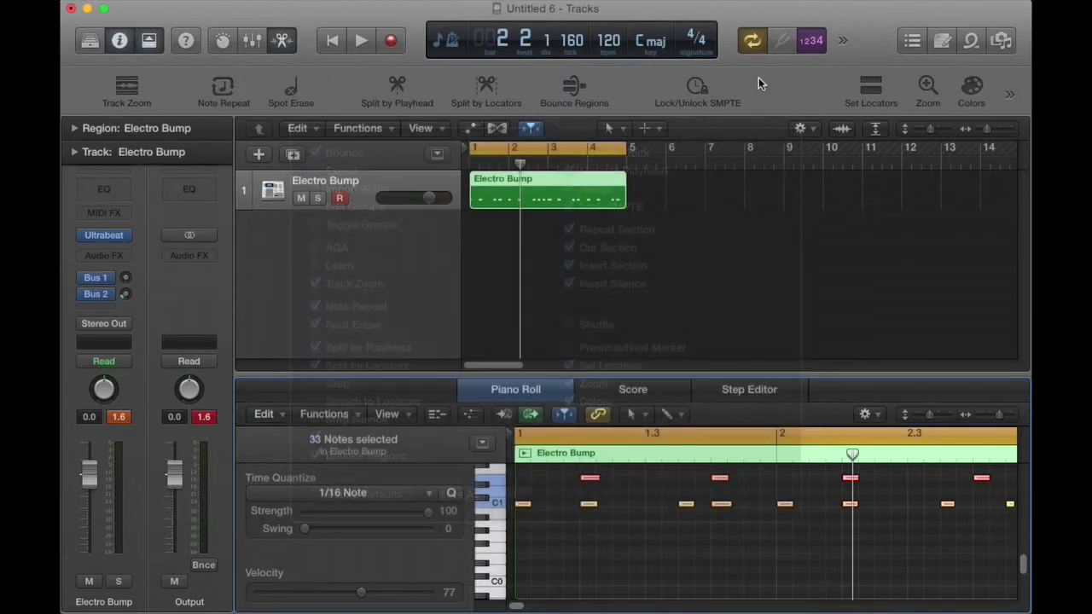
{"action": "left_click", "coordinate": [226, 91]}
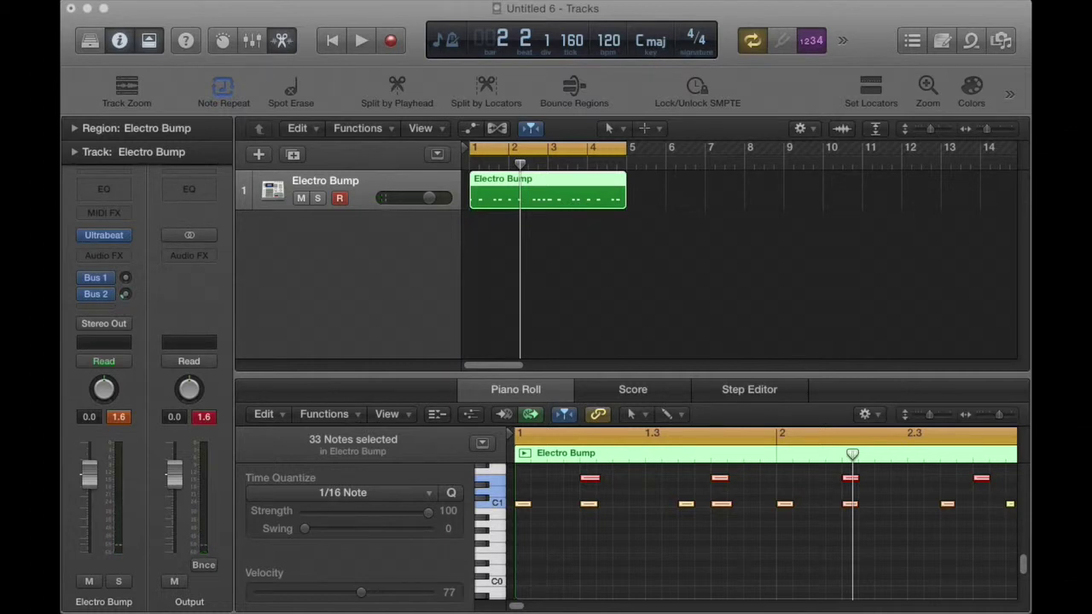
{"action": "left_click_drag", "start_coordinate": [1067, 248], "coordinate": [458, 429]}
Step: Collapse the Note Repeat window, pick a 1/8 Note rate, and place it over the Piano Roll
{"action": "left_click", "coordinate": [234, 448]}
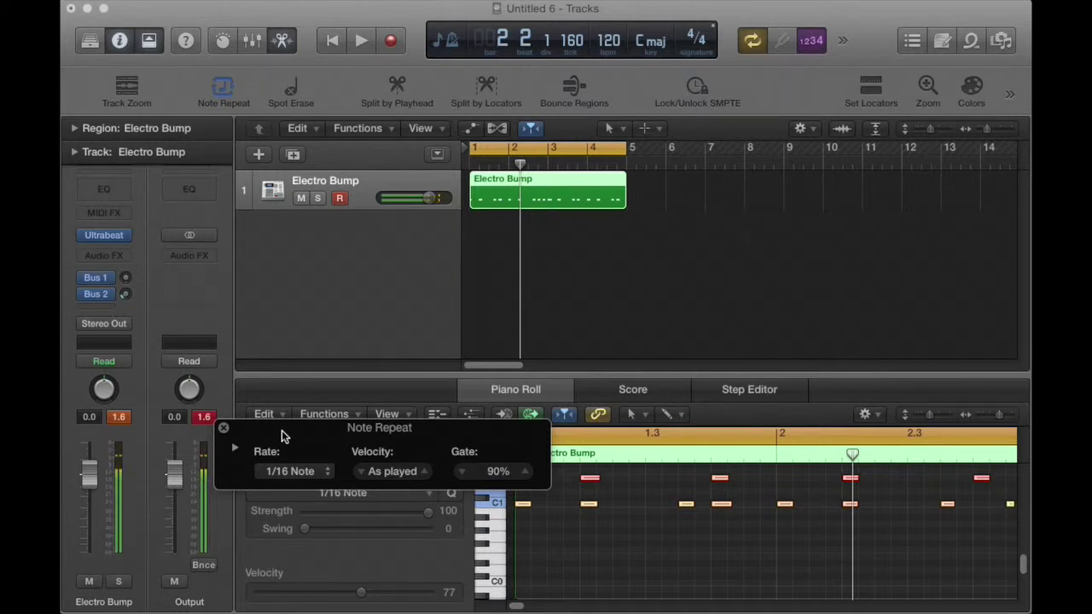
{"action": "left_click", "coordinate": [311, 471]}
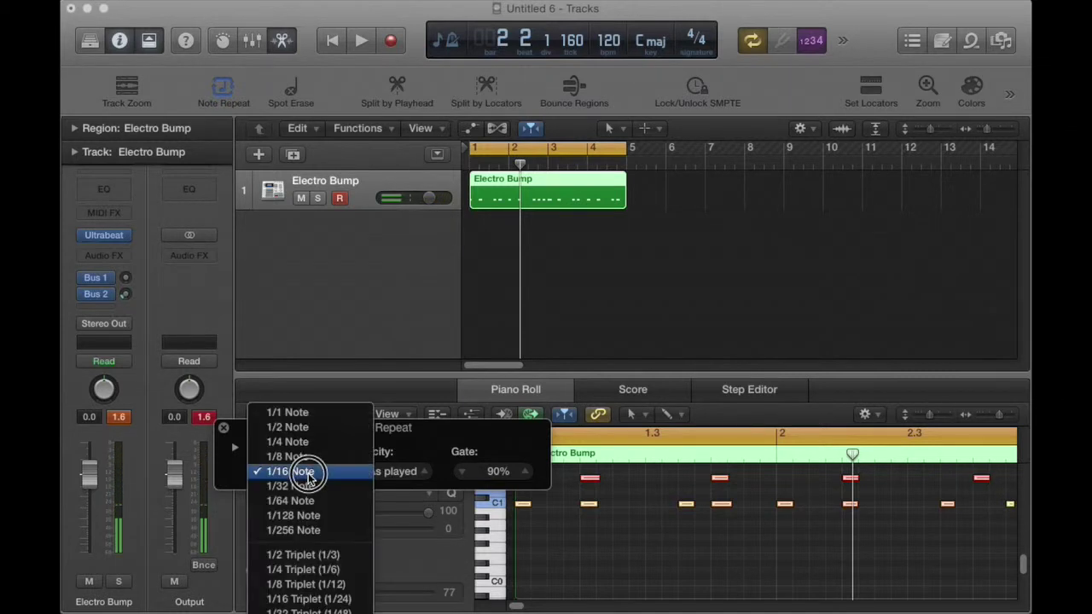
{"action": "left_click", "coordinate": [308, 459]}
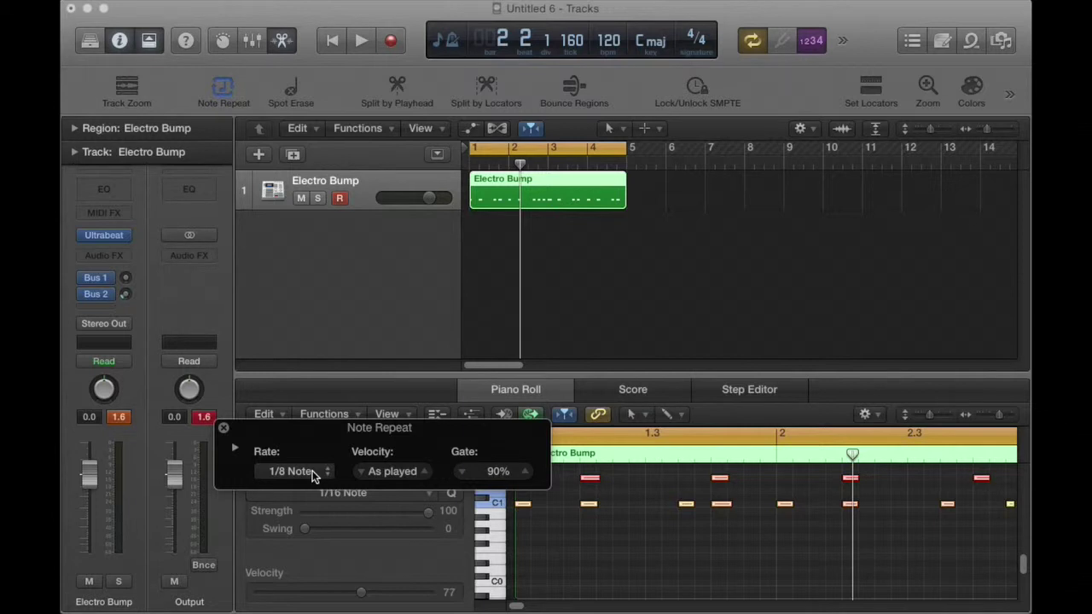
{"action": "left_click_drag", "start_coordinate": [310, 427], "coordinate": [592, 534]}
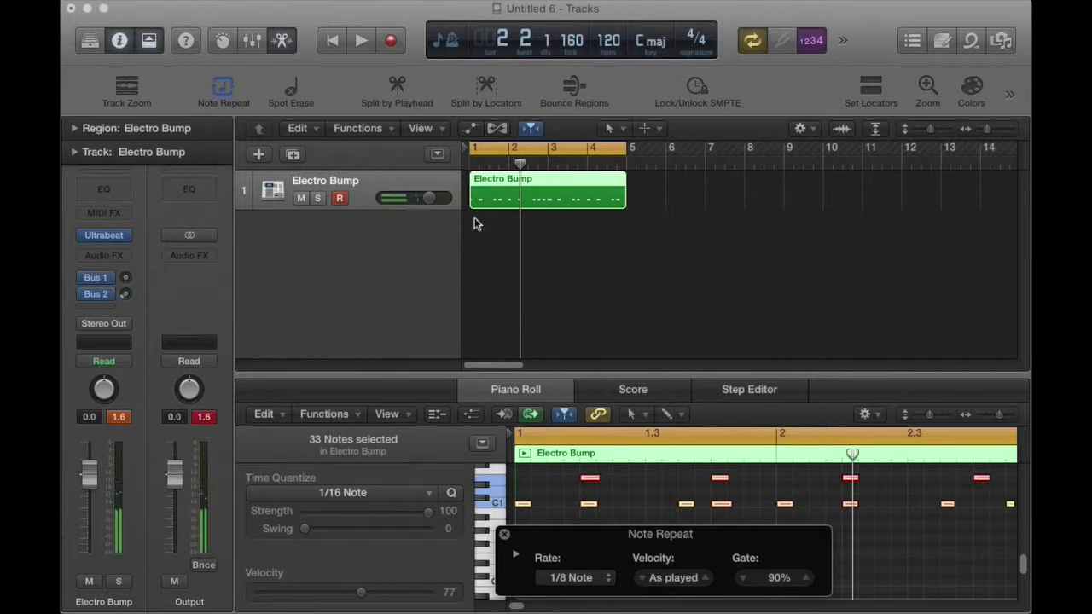
Step: Record a held-pad 1/8-note repeat layer from bar 1, bringing the region to 63 notes
{"action": "left_click", "coordinate": [469, 169]}
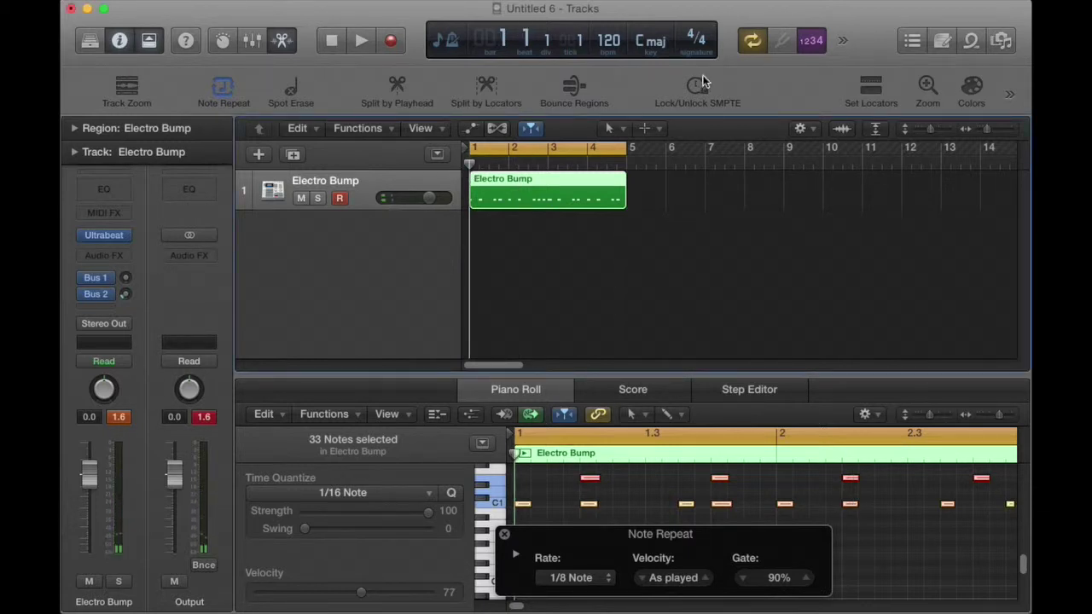
{"action": "left_click", "coordinate": [392, 45]}
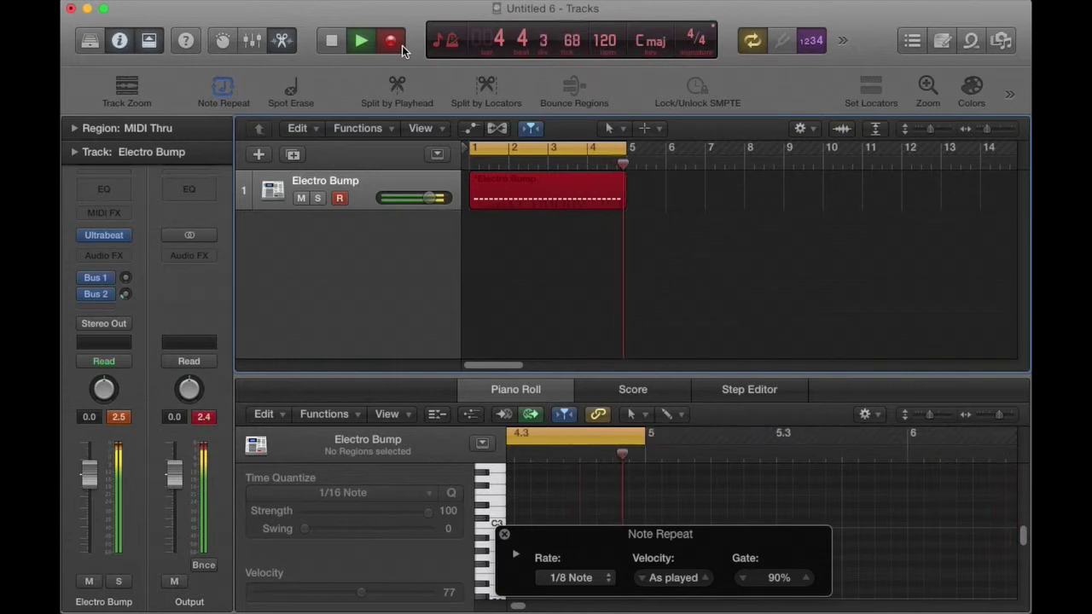
{"action": "key", "text": "space"}
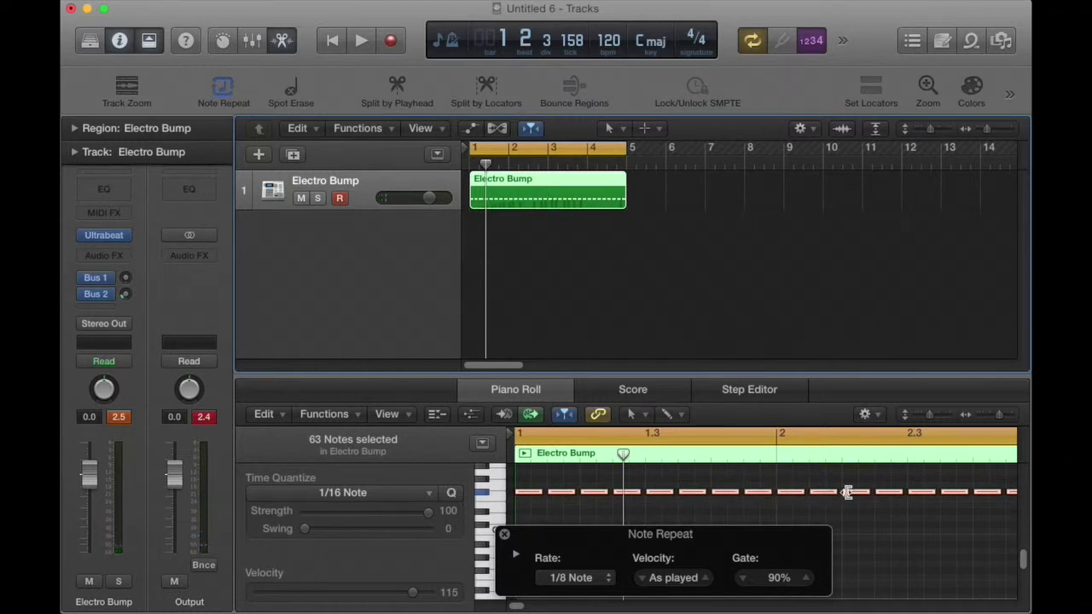
{"action": "scroll", "coordinate": [585, 589], "scroll_direction": "down", "scroll_amount": 1}
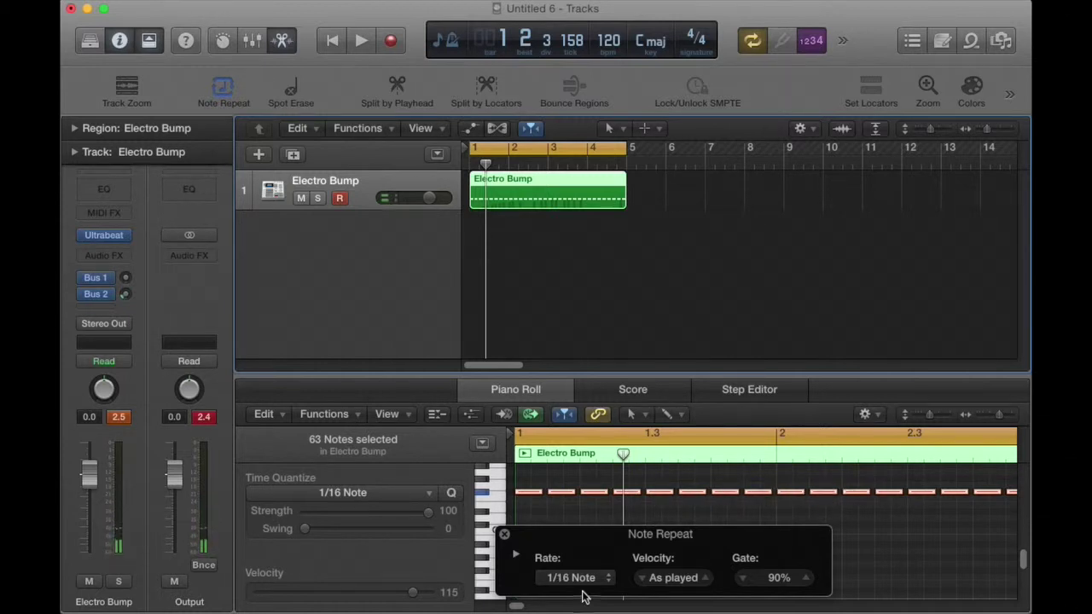
{"action": "left_click", "coordinate": [472, 163]}
Step: Record another pass of 1/16-note repeat bursts, then play the groove back from bar 1
{"action": "key", "text": "space"}
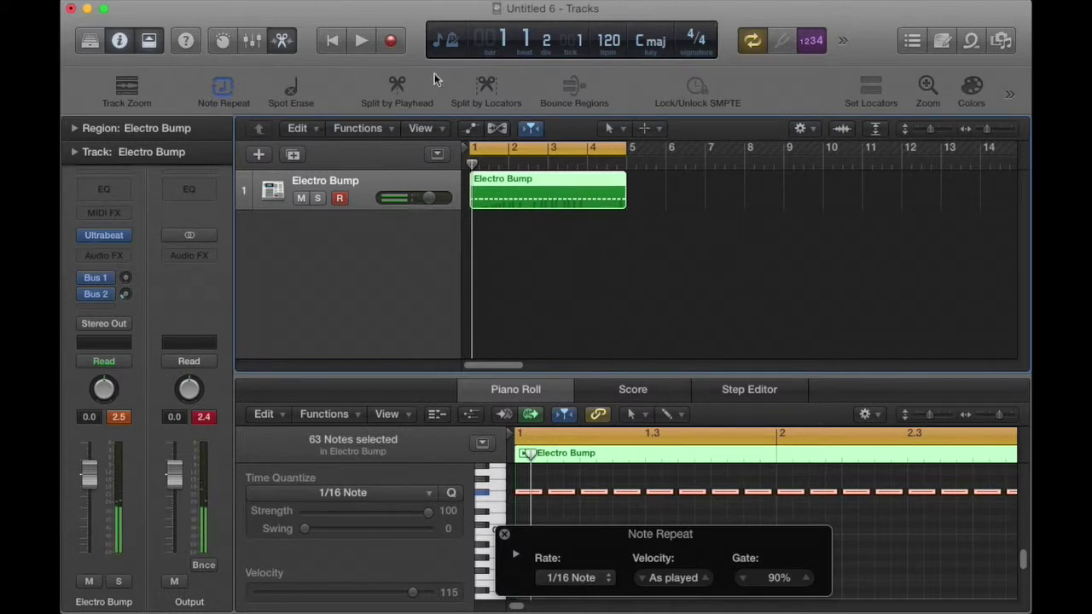
{"action": "left_click", "coordinate": [398, 40]}
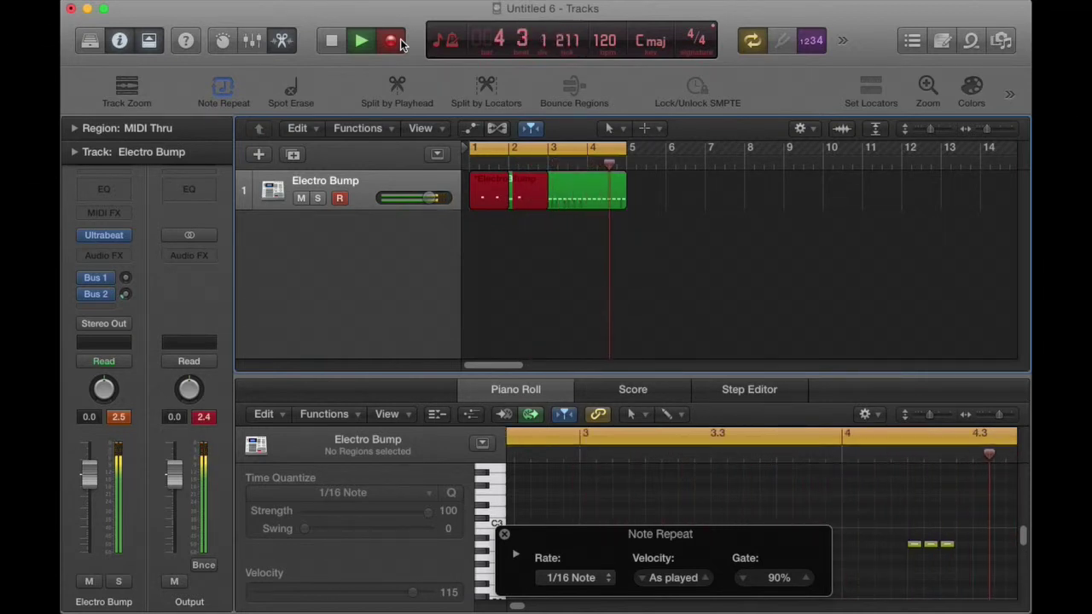
{"action": "left_click", "coordinate": [401, 39]}
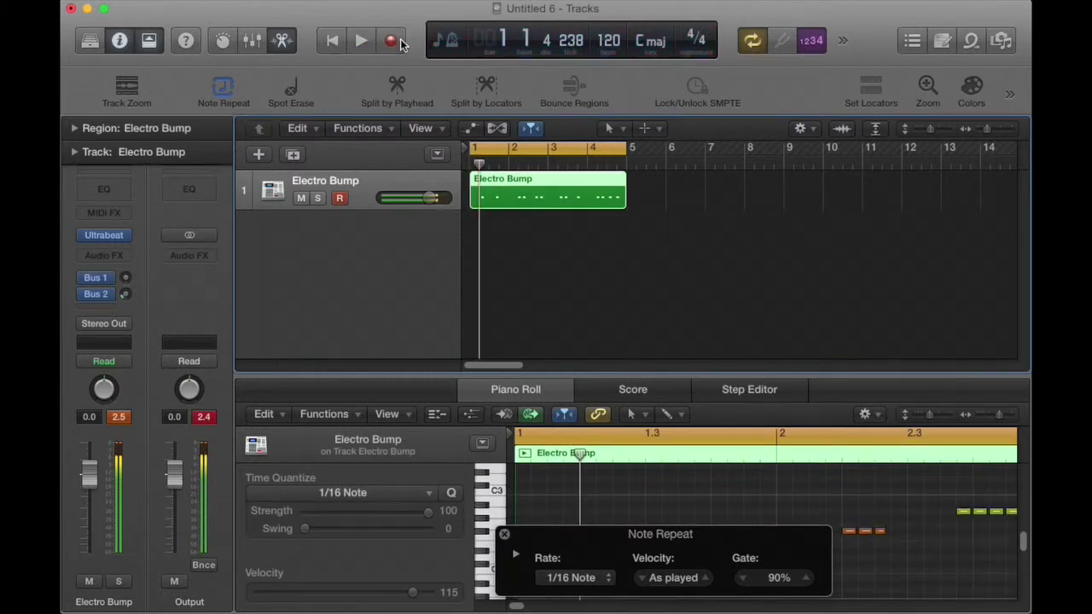
{"action": "left_click", "coordinate": [467, 165]}
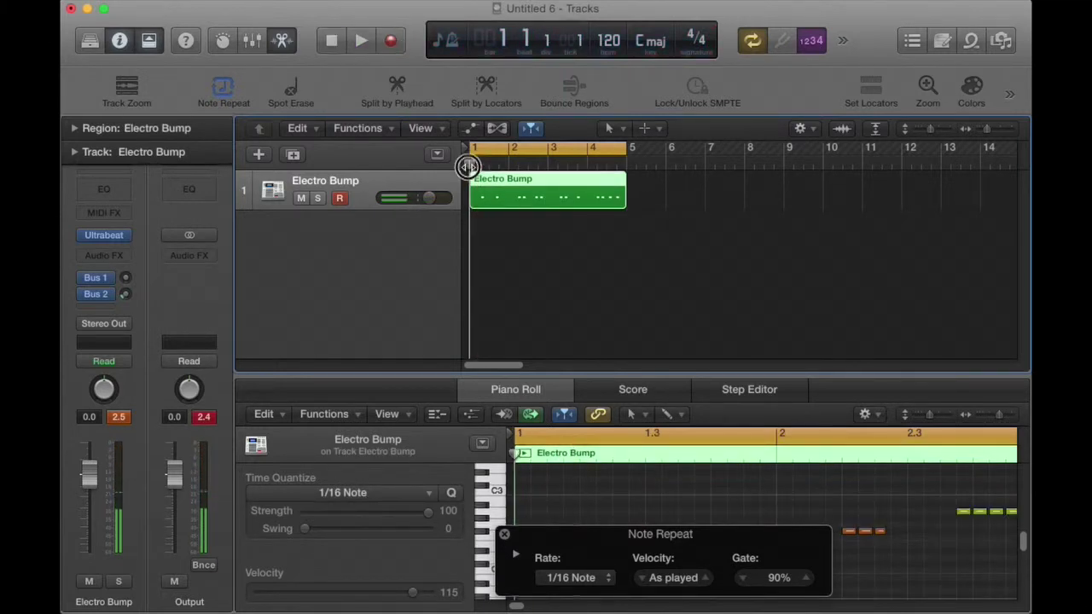
{"action": "key", "text": "space"}
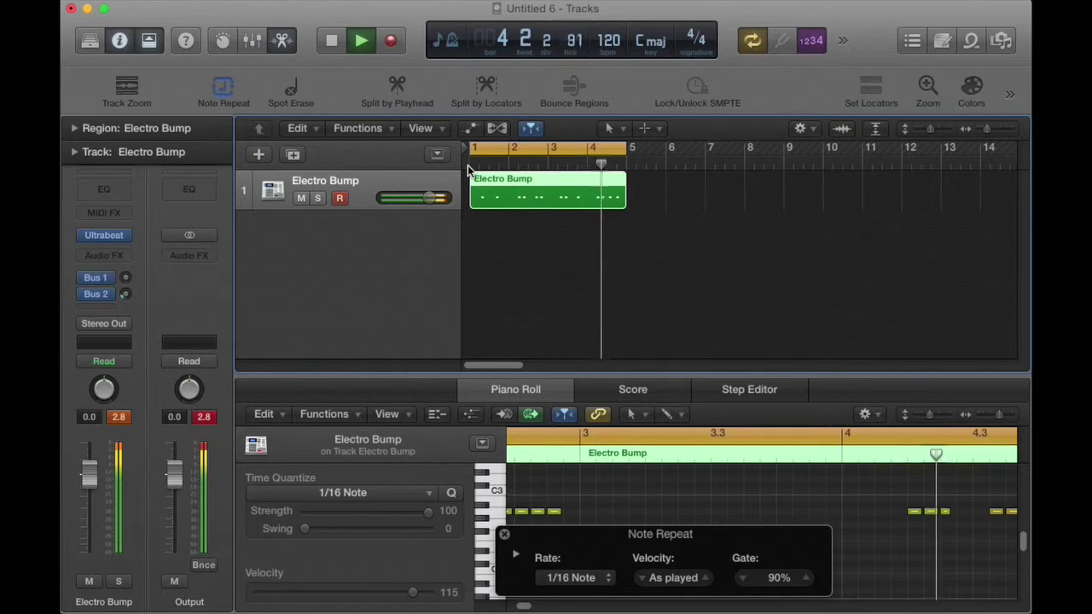
{"action": "key", "text": "space"}
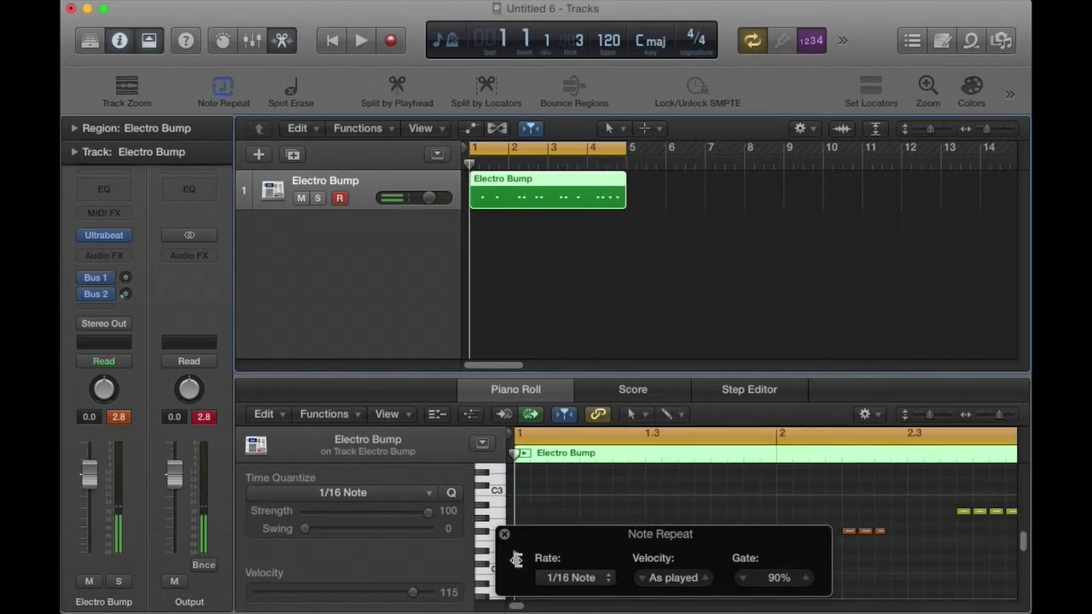
Step: Expand Note Repeat and link its rate to the Modulation Wheel, Min 1/8 Note, Max 1/256 Note
{"action": "left_click_drag", "start_coordinate": [539, 532], "coordinate": [521, 284]}
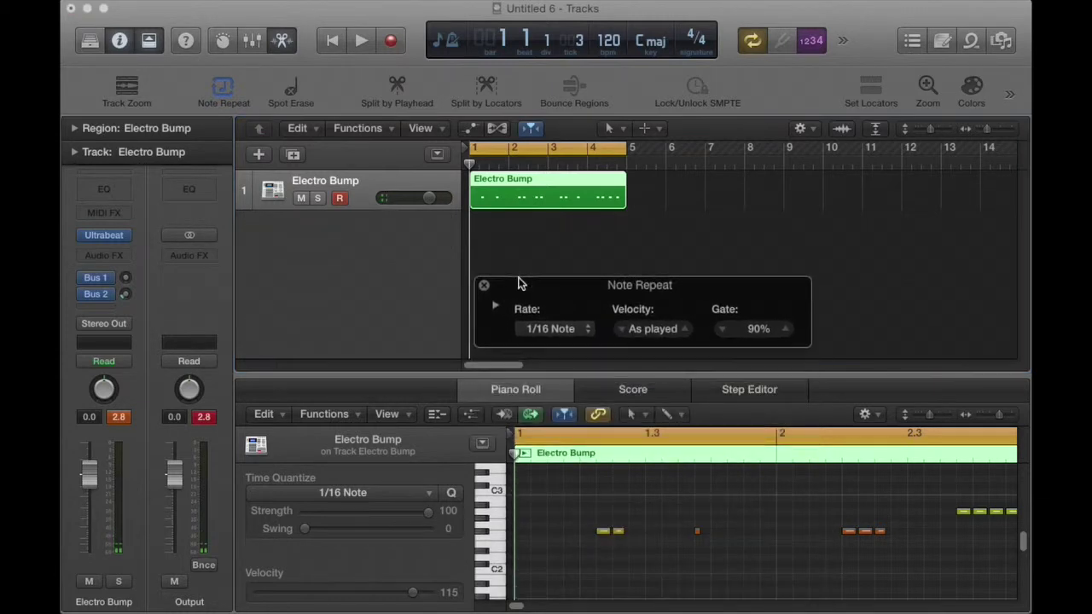
{"action": "left_click", "coordinate": [496, 307]}
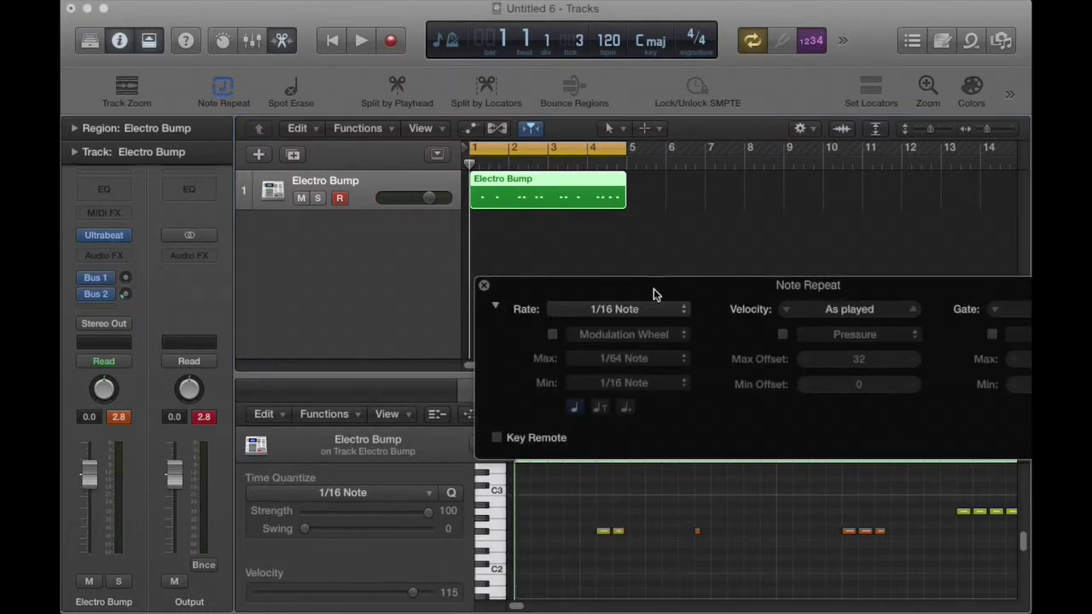
{"action": "left_click_drag", "start_coordinate": [654, 289], "coordinate": [593, 283]}
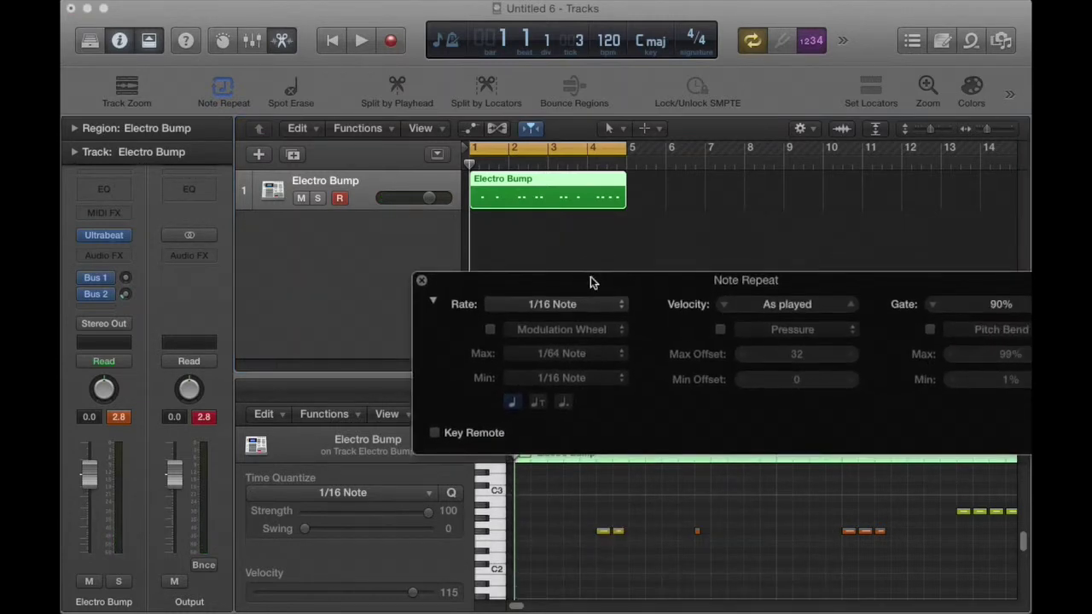
{"action": "left_click", "coordinate": [489, 330]}
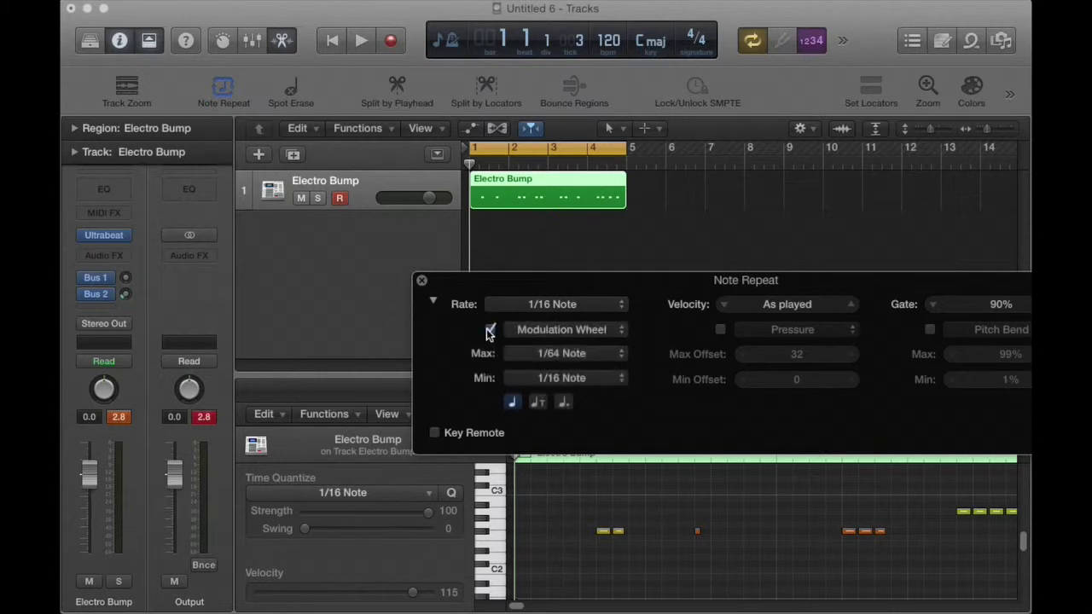
{"action": "left_click", "coordinate": [573, 382]}
{"action": "key", "text": "Escape"}
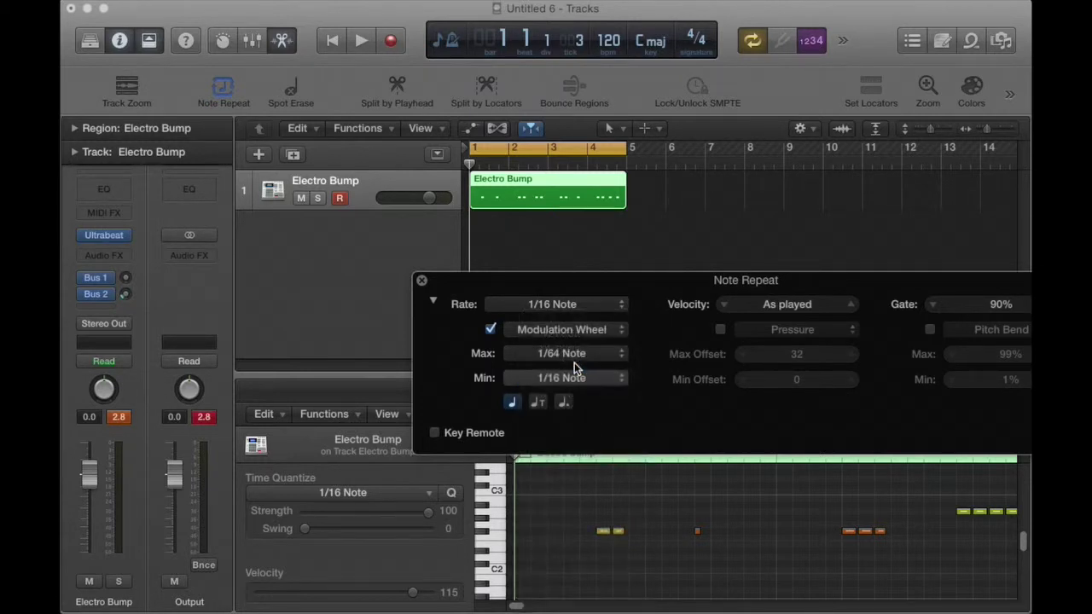
{"action": "left_click_drag", "start_coordinate": [574, 352], "coordinate": [573, 383]}
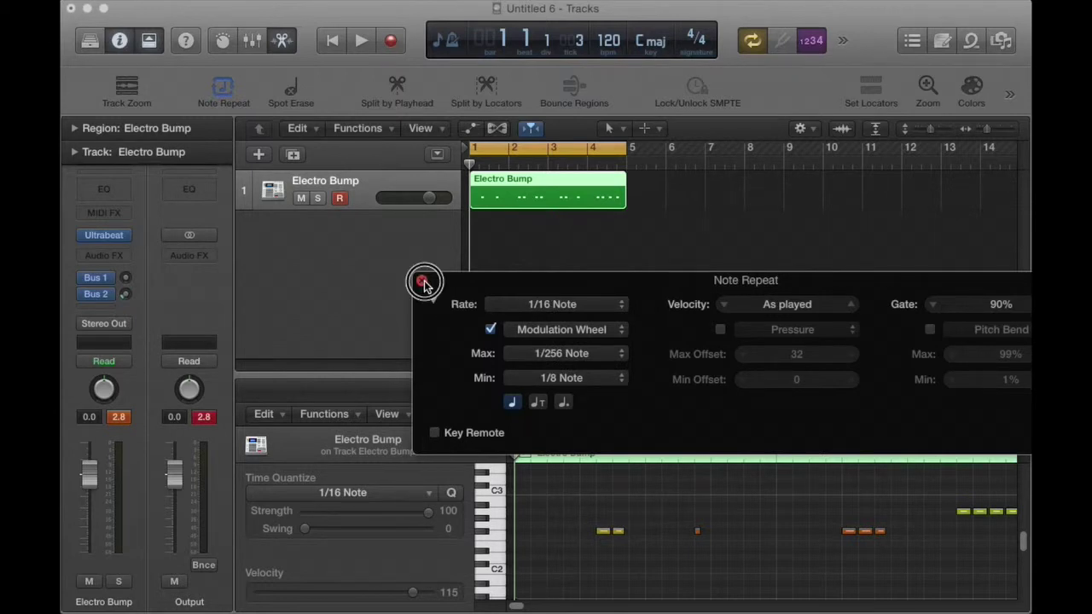
{"action": "left_click", "coordinate": [422, 281]}
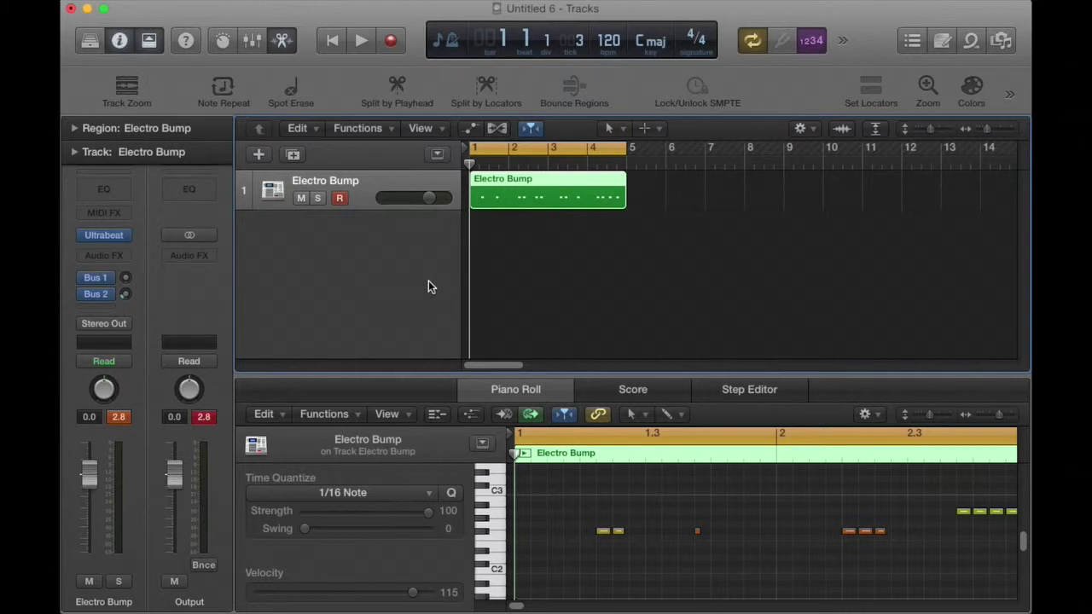
{"action": "left_click", "coordinate": [223, 89]}
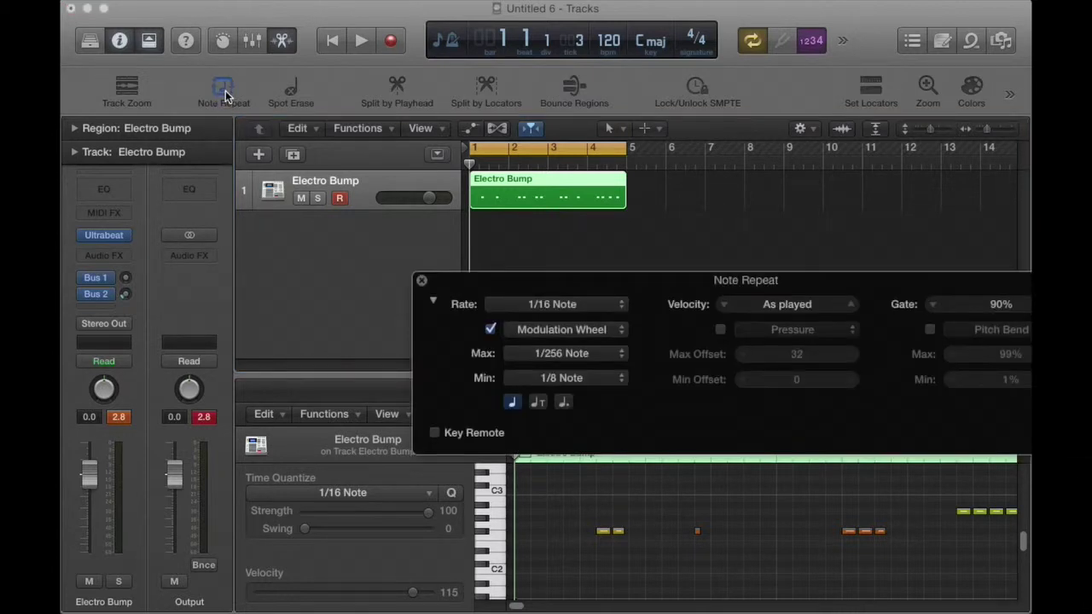
Step: Record a pass of mod-wheel-driven repeated-note rolls on the Electro Bump track
{"action": "left_click_drag", "start_coordinate": [495, 282], "coordinate": [340, 503]}
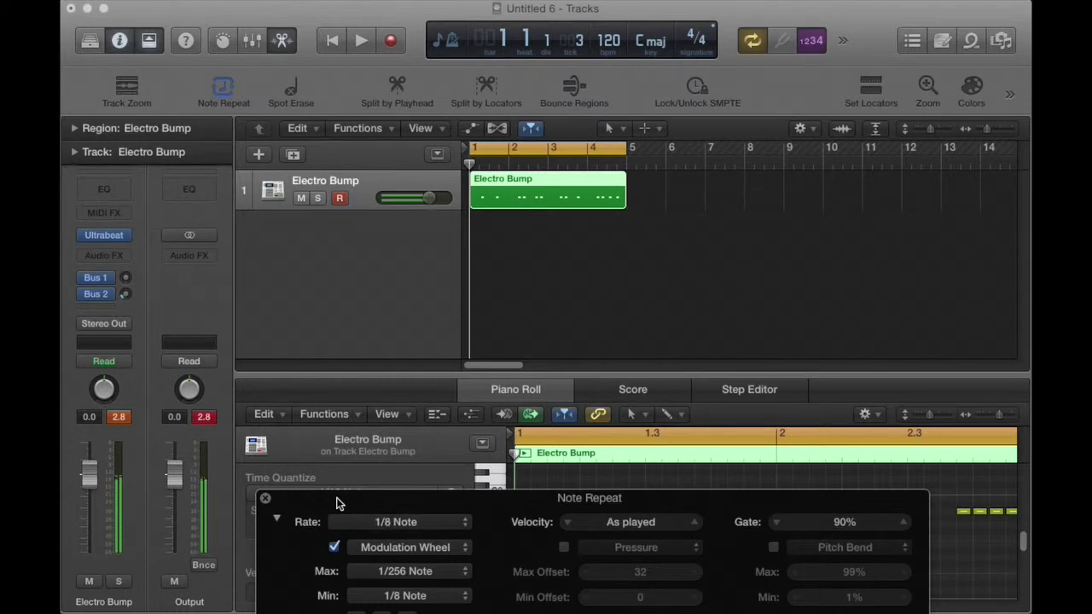
{"action": "left_click", "coordinate": [390, 41]}
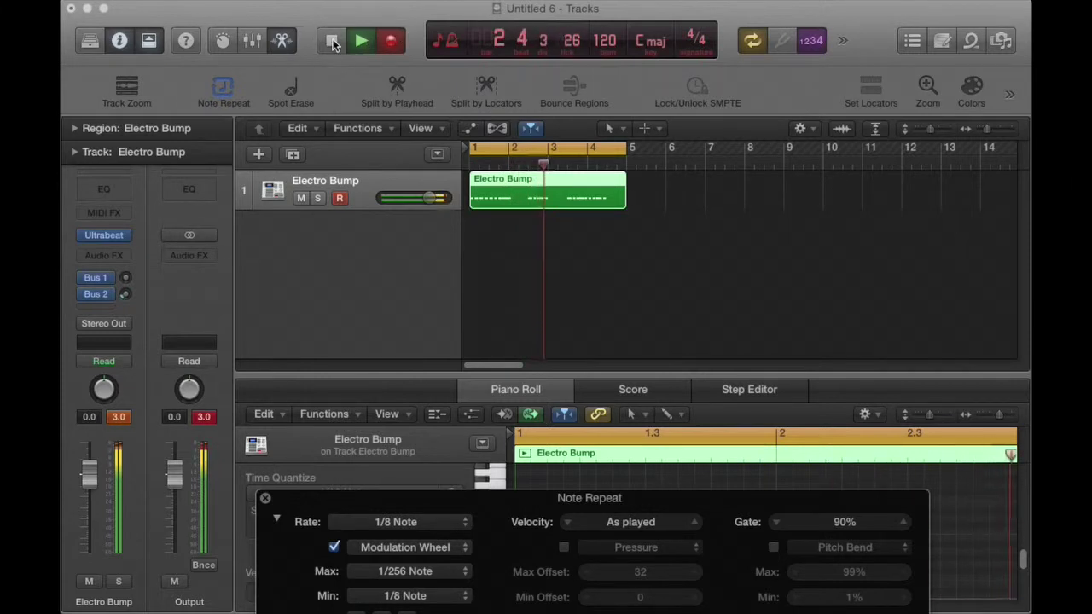
{"action": "left_click", "coordinate": [341, 42]}
{"action": "left_click_drag", "start_coordinate": [292, 501], "coordinate": [237, 608]}
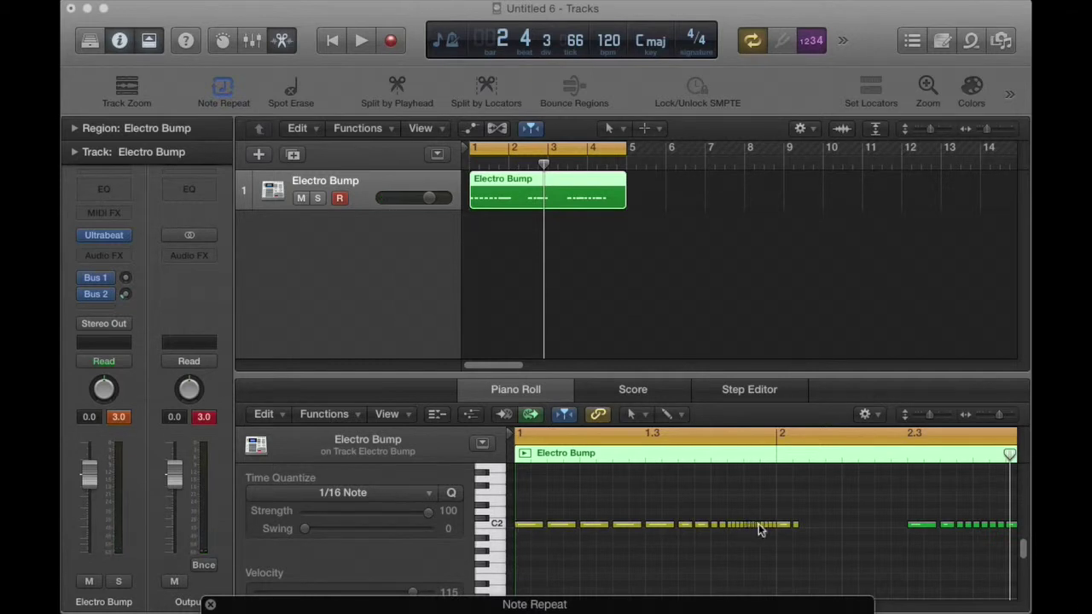
Step: Play back the recorded groove from the start, then switch Note Repeat off
{"action": "left_click", "coordinate": [517, 456]}
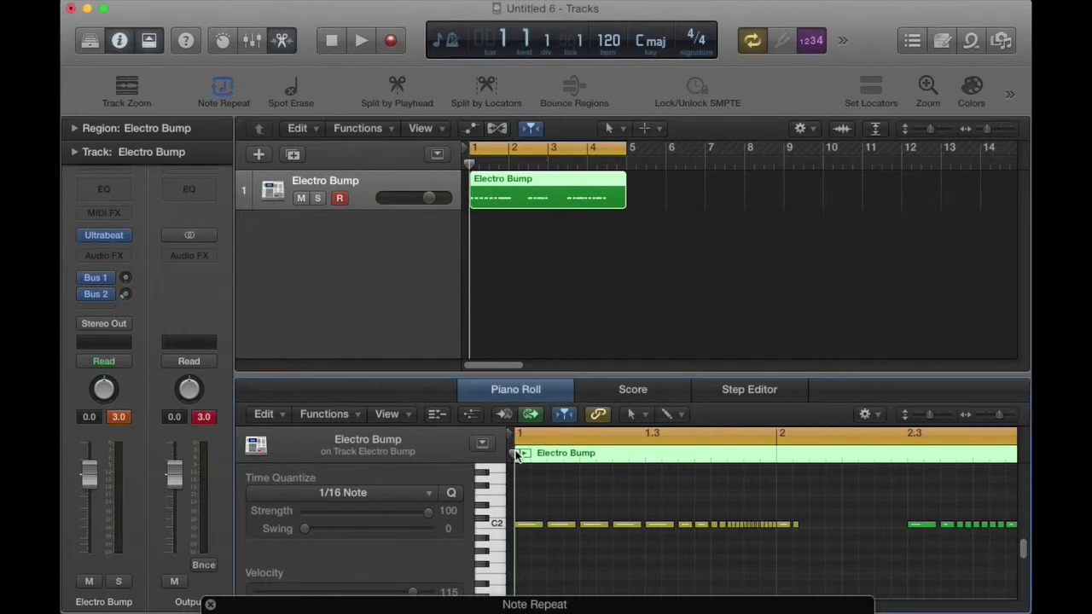
{"action": "key", "text": "space"}
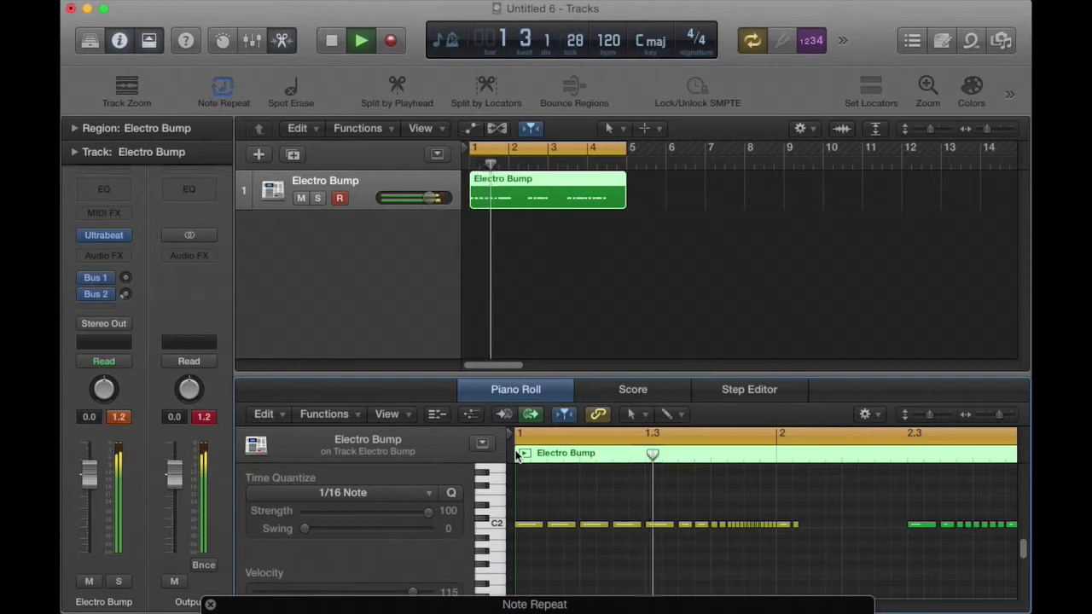
{"action": "key", "text": "space"}
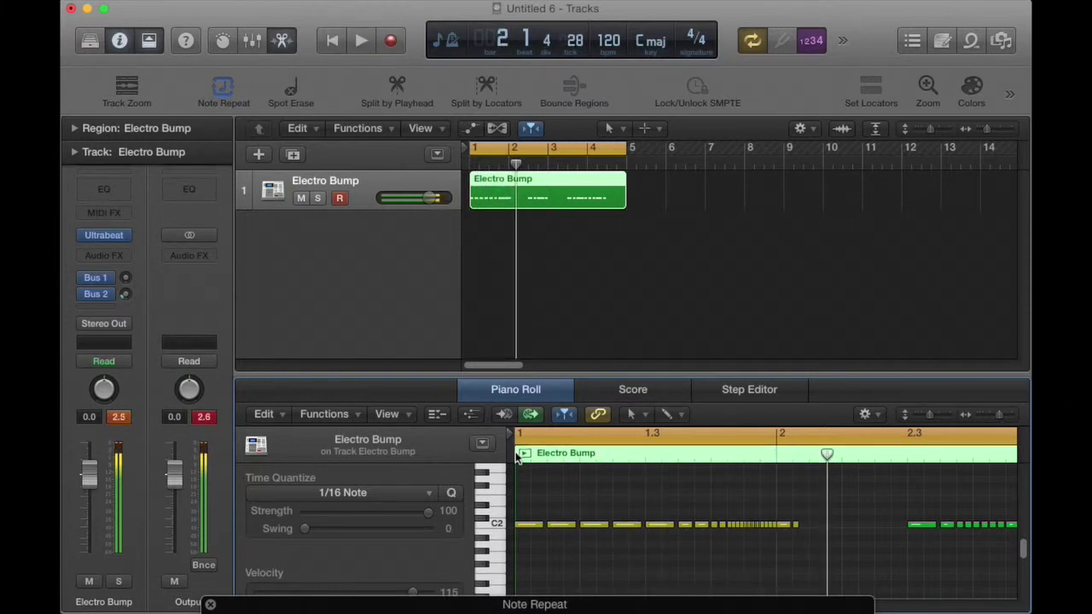
{"action": "left_click", "coordinate": [224, 99]}
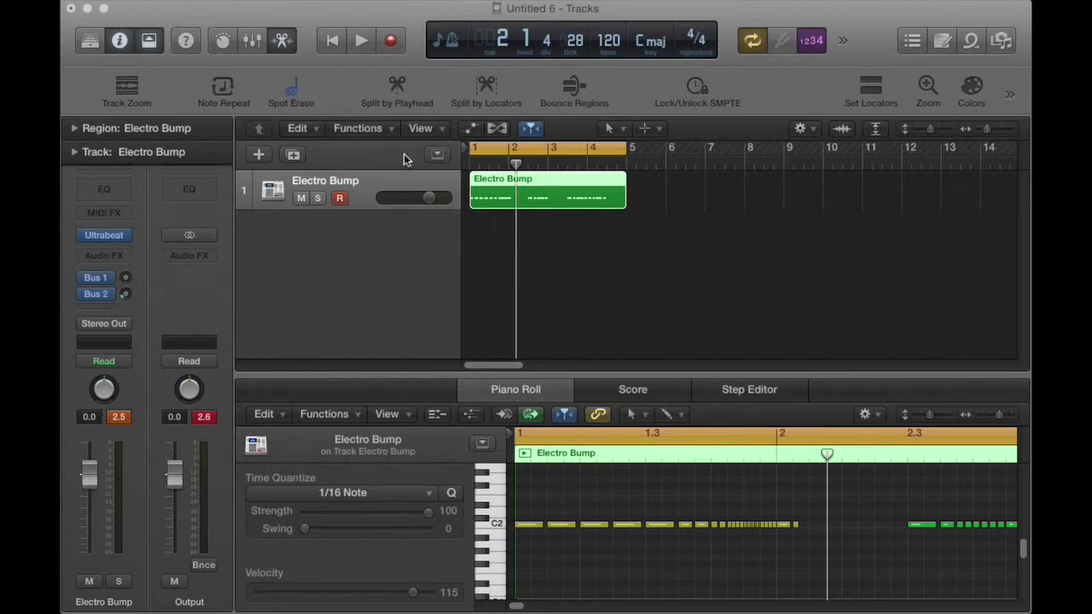
Step: Play from the project start while holding the pad to spot-erase the fast repeated notes
{"action": "left_click", "coordinate": [332, 40]}
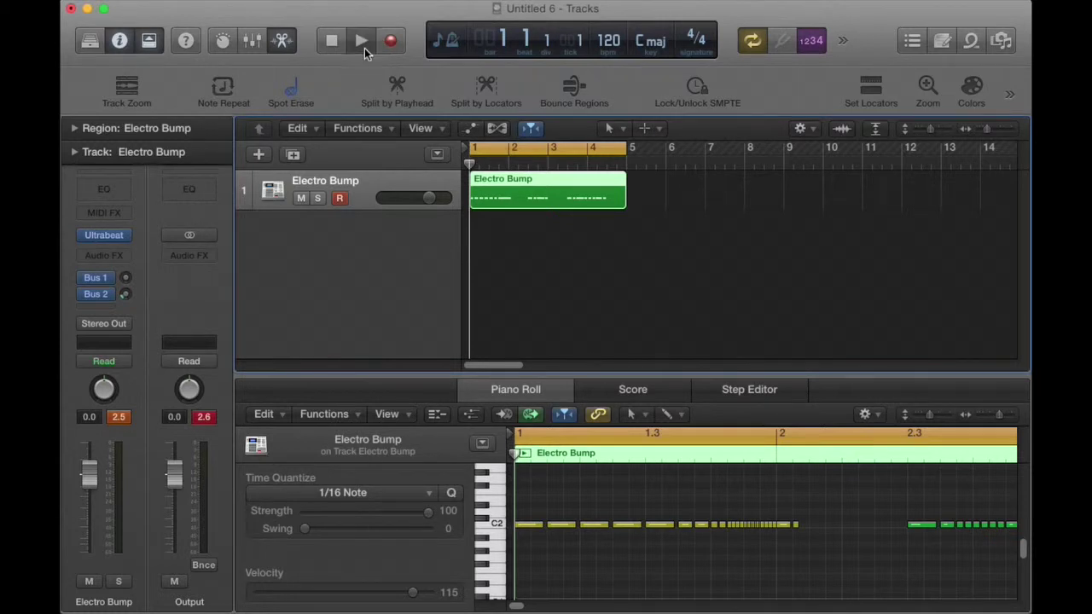
{"action": "left_click", "coordinate": [363, 43]}
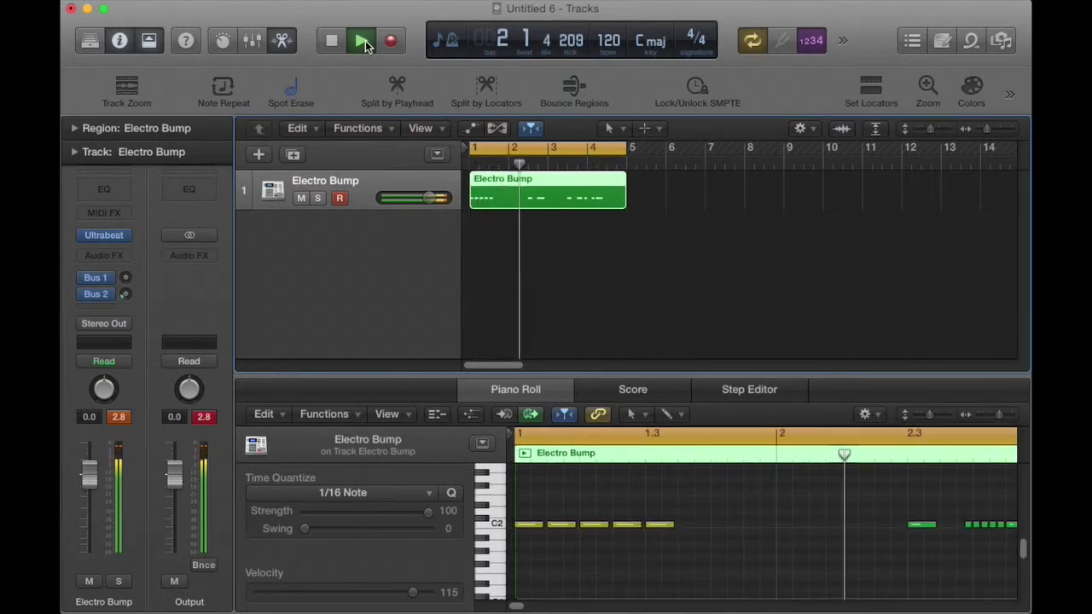
{"action": "left_click", "coordinate": [365, 41]}
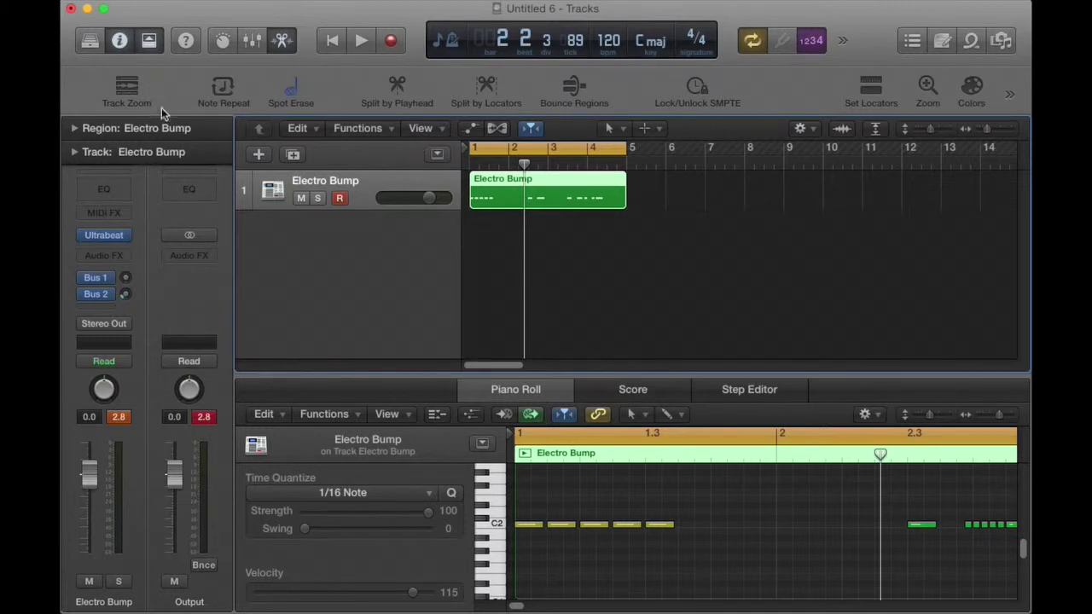
Step: Switch Note Repeat back on and enable Key Remote in its expanded settings
{"action": "left_click", "coordinate": [222, 88]}
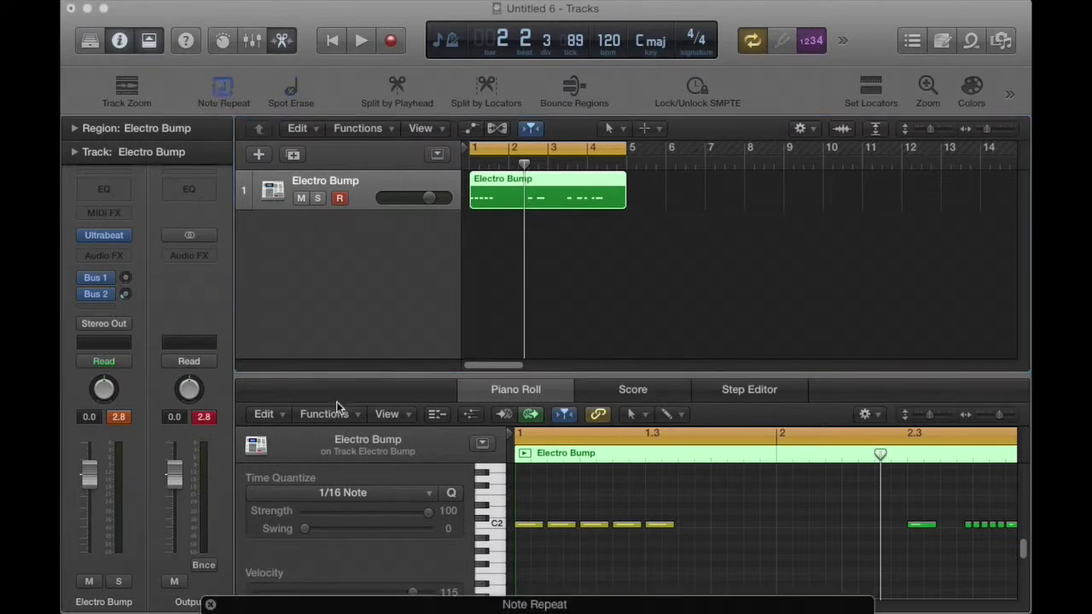
{"action": "left_click_drag", "start_coordinate": [361, 602], "coordinate": [364, 270]}
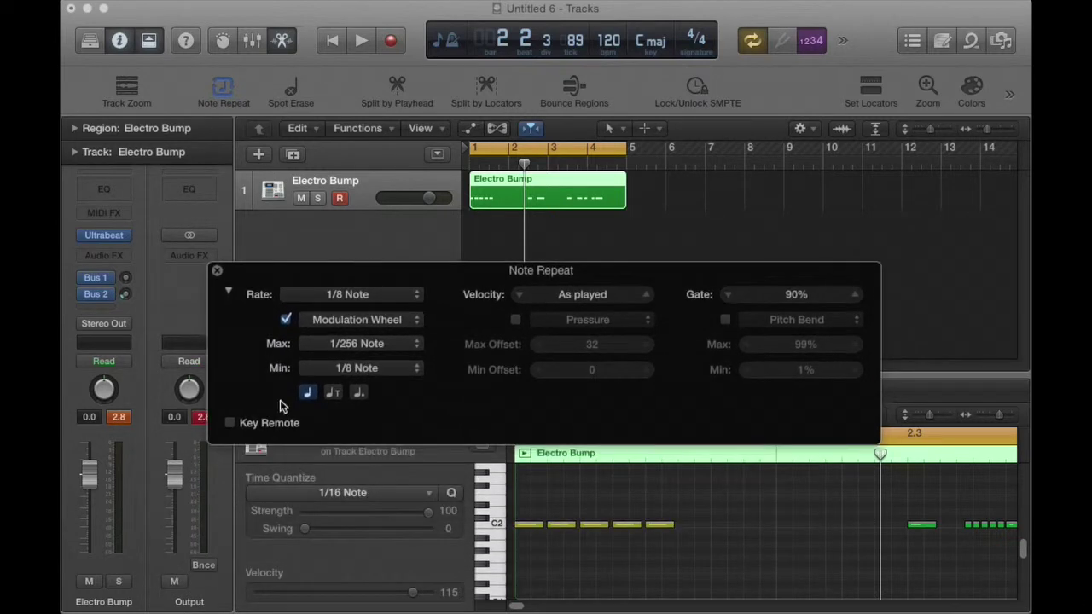
{"action": "left_click", "coordinate": [231, 424]}
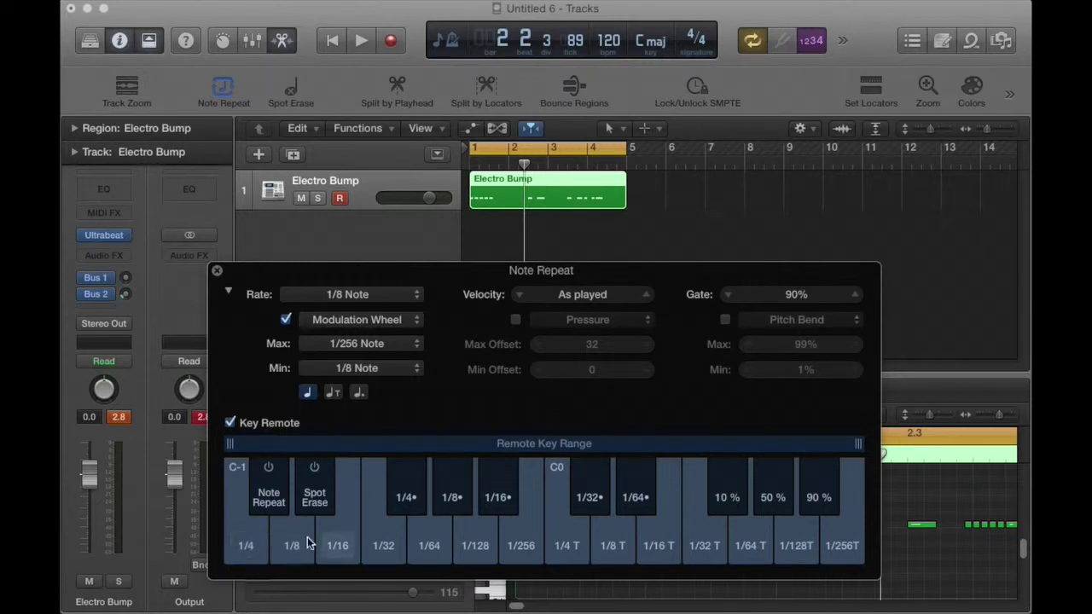
{"action": "left_click_drag", "start_coordinate": [327, 264], "coordinate": [415, 253]}
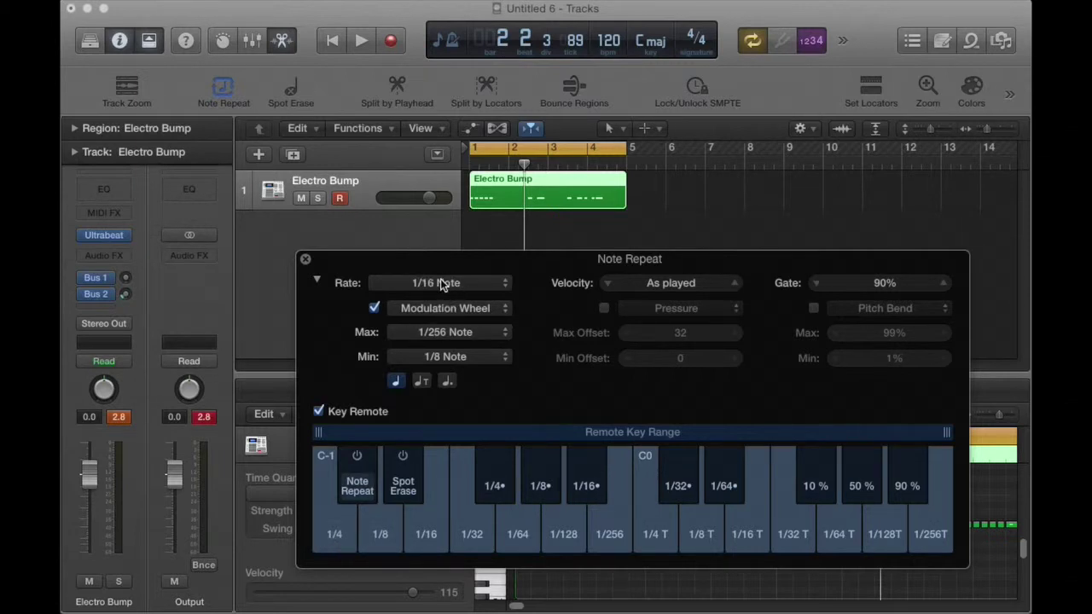
Step: Scroll through the Note Repeat Rate values, then move the playhead back to bar 1
{"action": "scroll", "coordinate": [442, 285], "scroll_direction": "up", "scroll_amount": 1}
{"action": "scroll", "coordinate": [442, 285], "scroll_direction": "down", "scroll_amount": 1}
{"action": "scroll", "coordinate": [442, 285], "scroll_direction": "up", "scroll_amount": 2}
{"action": "scroll", "coordinate": [442, 285], "scroll_direction": "down", "scroll_amount": 1}
{"action": "scroll", "coordinate": [442, 285], "scroll_direction": "up", "scroll_amount": 1}
{"action": "scroll", "coordinate": [442, 285], "scroll_direction": "down", "scroll_amount": 2}
{"action": "scroll", "coordinate": [442, 285], "scroll_direction": "up", "scroll_amount": 1}
{"action": "scroll", "coordinate": [442, 285], "scroll_direction": "down", "scroll_amount": 2}
{"action": "left_click", "coordinate": [476, 166]}
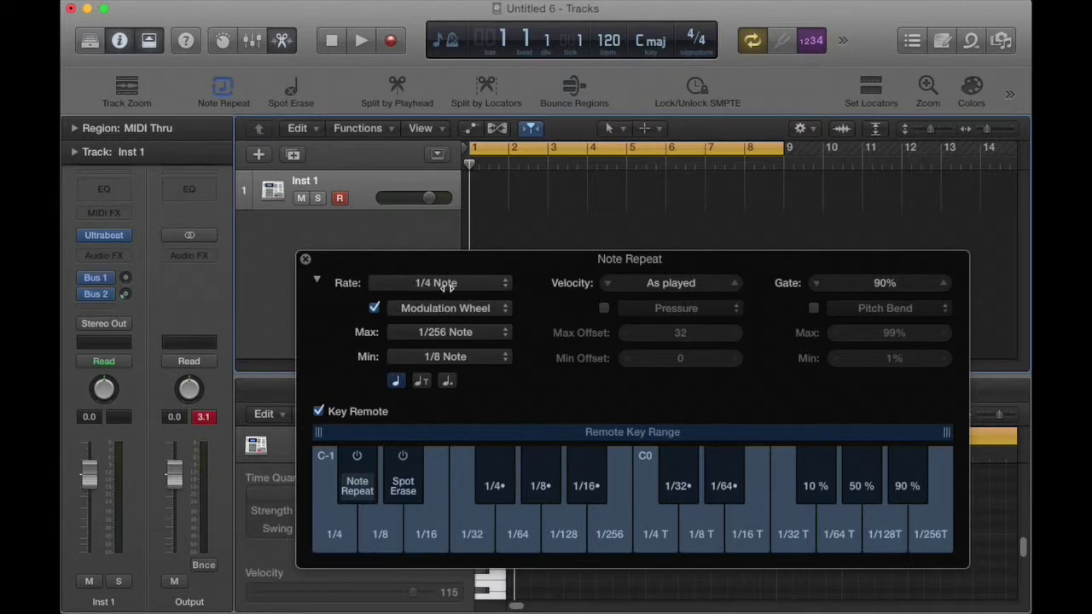
Step: Record a key-switched Inst 1 take spanning bars 2–8, ending at 1/8 Note rate, with the playhead at bar 2
{"action": "left_click", "coordinate": [391, 41]}
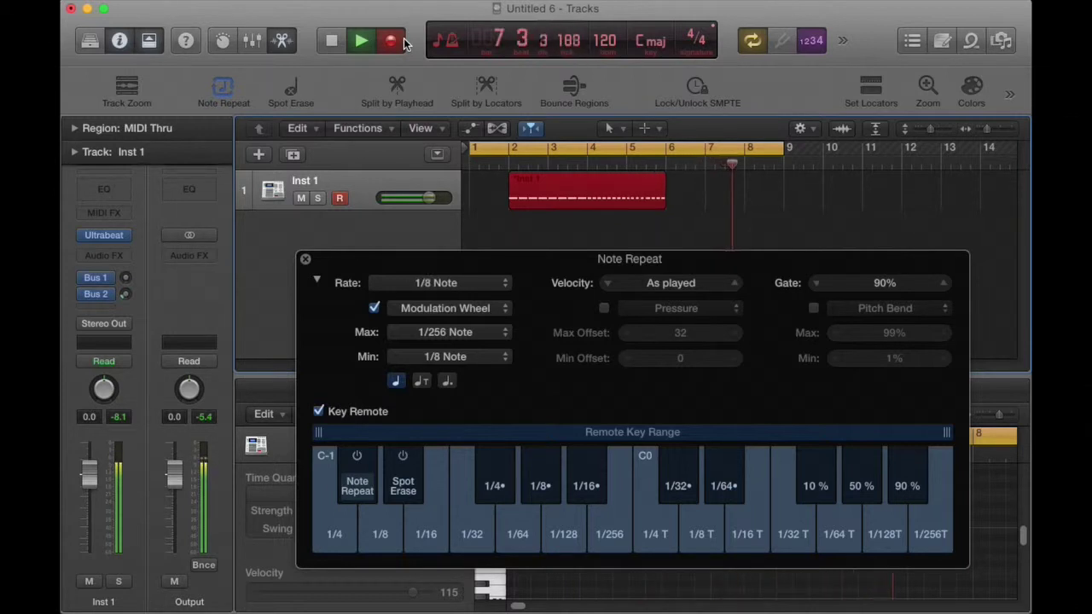
{"action": "key", "text": "space"}
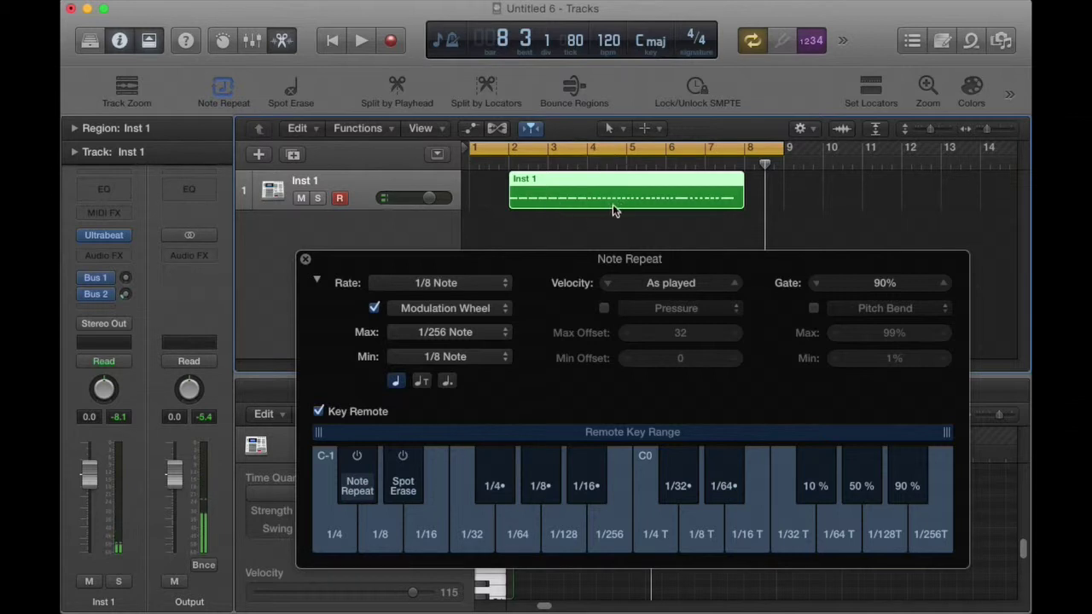
{"action": "left_click", "coordinate": [512, 165]}
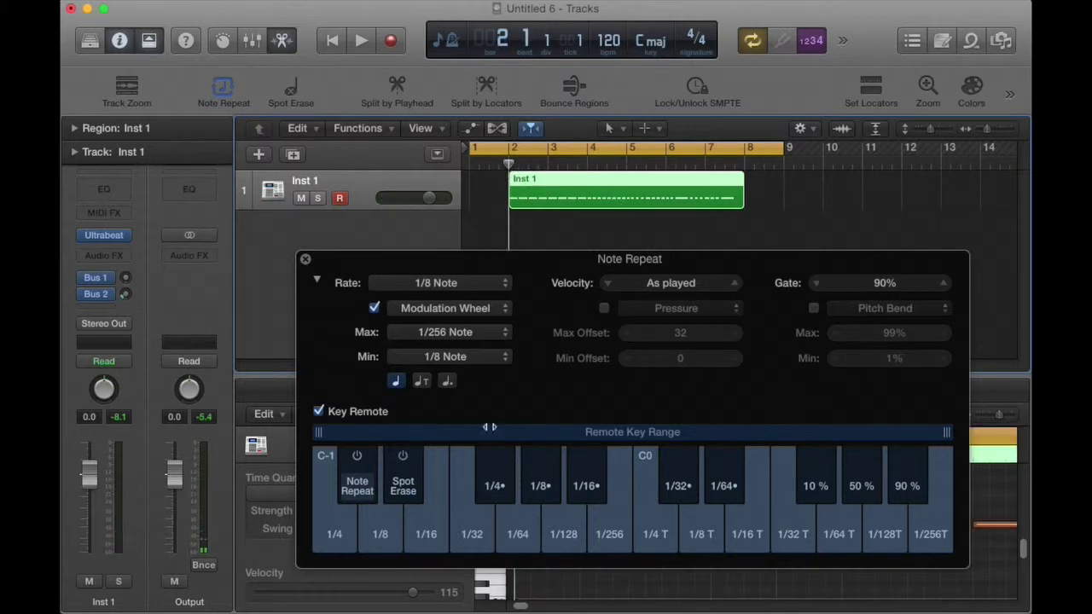